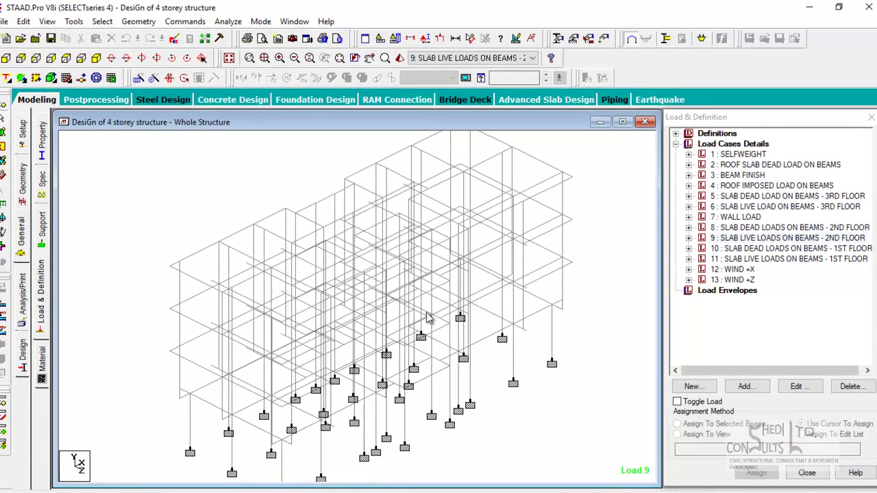
Examine the wireframe of the whole 4 storey structure, from its supports and floor beams up to the upper corner bays
{"action": "scroll", "coordinate": [447, 295], "scroll_direction": "down", "scroll_amount": 1}
{"action": "middle_click_drag", "start_coordinate": [505, 301], "coordinate": [486, 277]}
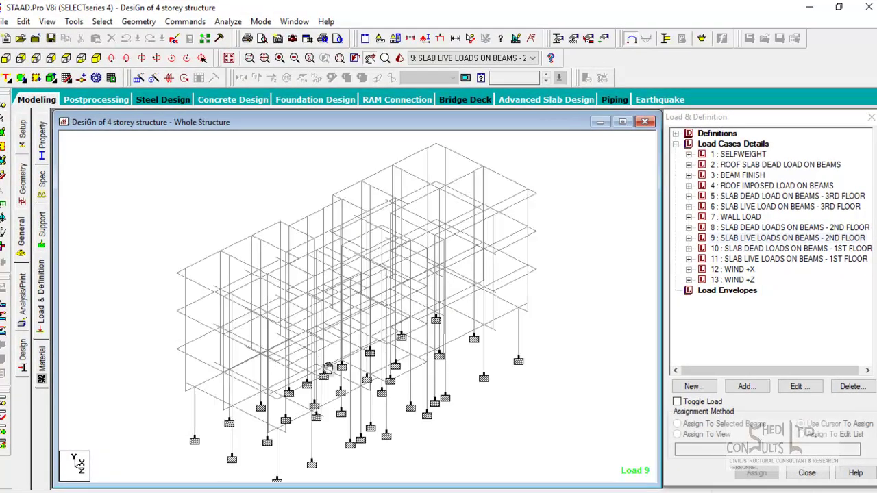
{"action": "scroll", "coordinate": [323, 363], "scroll_direction": "up", "scroll_amount": 1}
{"action": "middle_click_drag", "start_coordinate": [483, 322], "coordinate": [486, 348]}
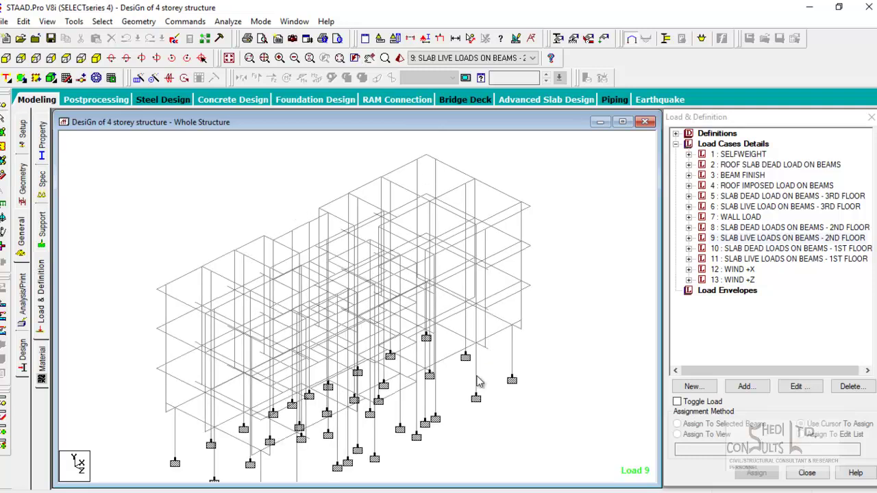
{"action": "middle_click_drag", "start_coordinate": [474, 387], "coordinate": [487, 352]}
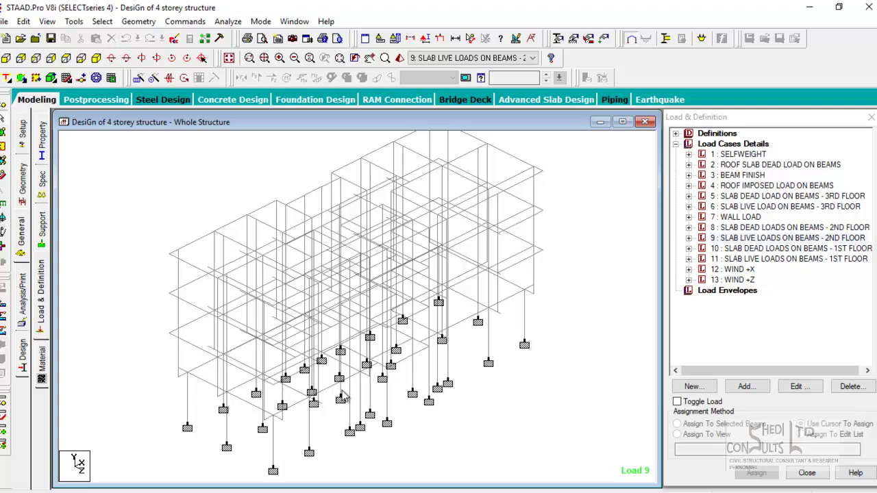
{"action": "middle_click_drag", "start_coordinate": [517, 327], "coordinate": [523, 348]}
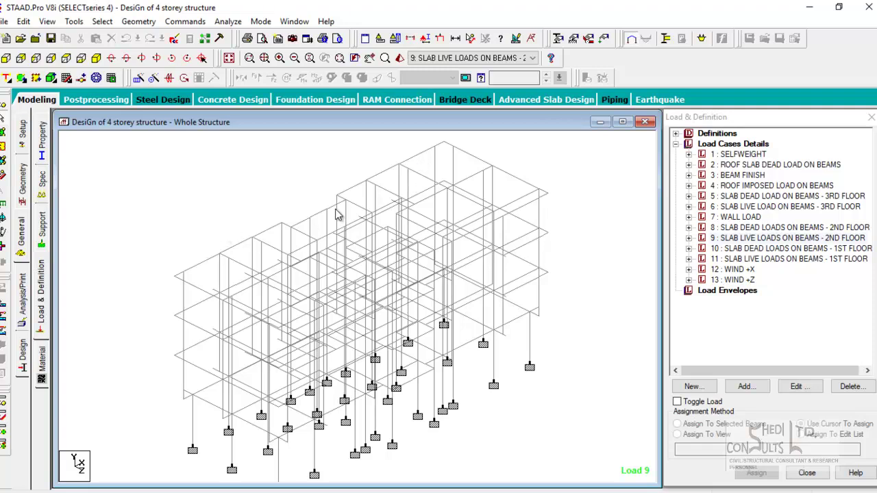
{"action": "middle_click_drag", "start_coordinate": [413, 264], "coordinate": [407, 235]}
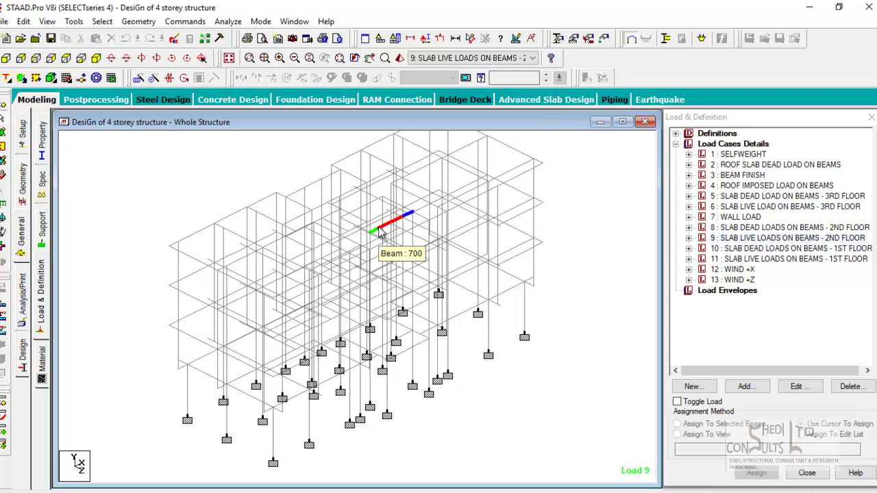
{"action": "scroll", "coordinate": [233, 302], "scroll_direction": "up", "scroll_amount": 1}
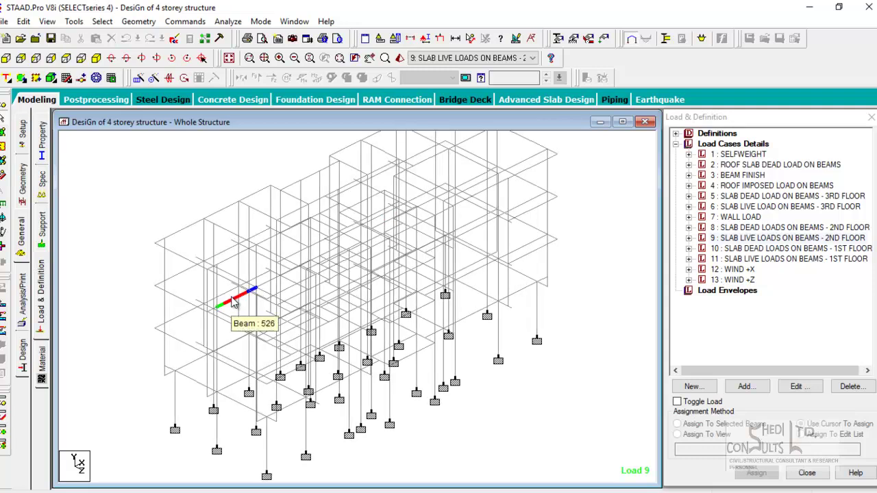
{"action": "middle_click_drag", "start_coordinate": [280, 323], "coordinate": [528, 317]}
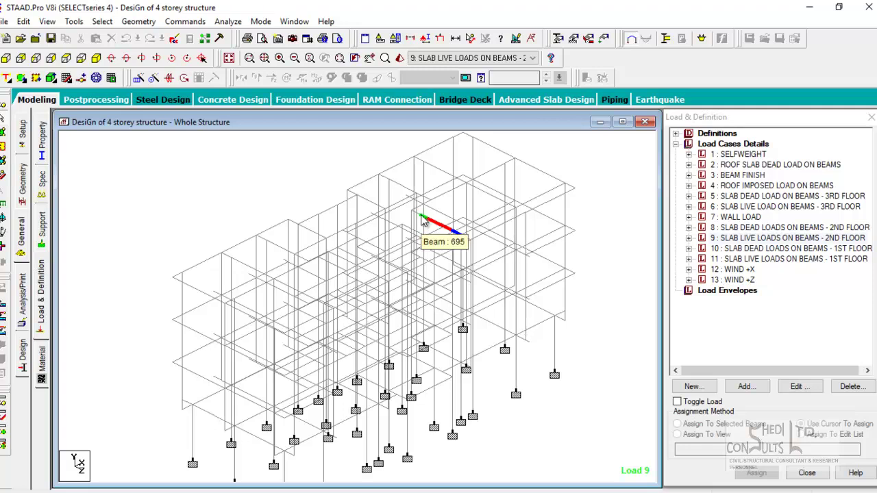
{"action": "middle_click_drag", "start_coordinate": [306, 291], "coordinate": [320, 278]}
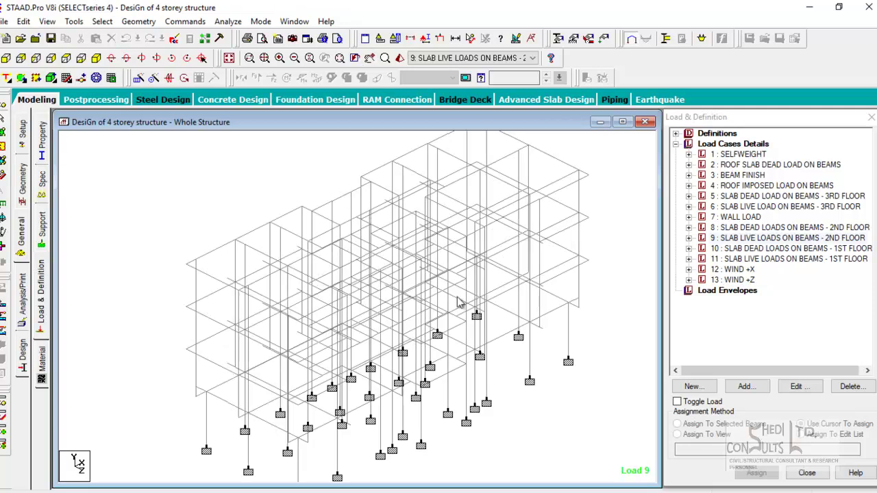
{"action": "middle_click_drag", "start_coordinate": [396, 256], "coordinate": [414, 265]}
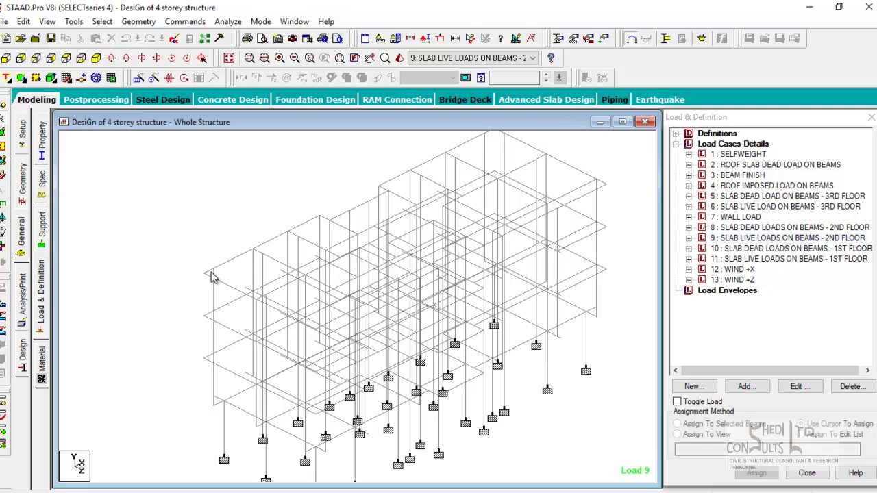
{"action": "scroll", "coordinate": [185, 256], "scroll_direction": "up", "scroll_amount": 2}
{"action": "scroll", "coordinate": [188, 257], "scroll_direction": "up", "scroll_amount": 3}
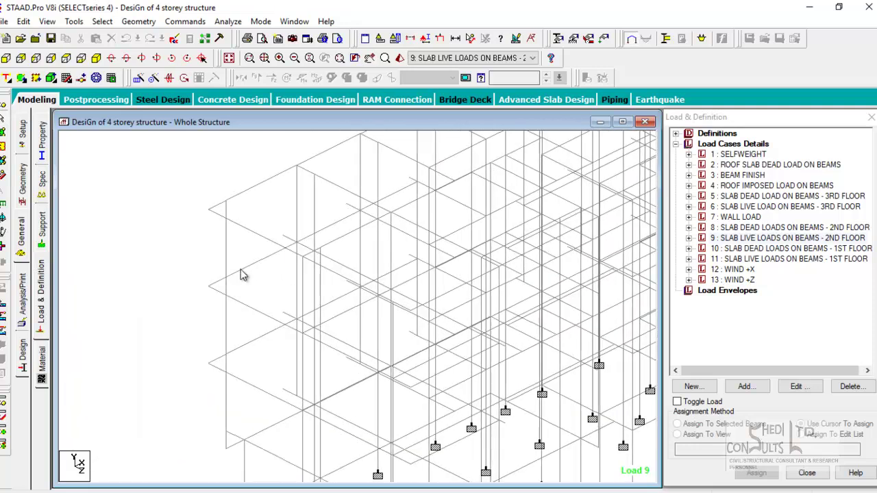
{"action": "middle_click_drag", "start_coordinate": [231, 292], "coordinate": [256, 335]}
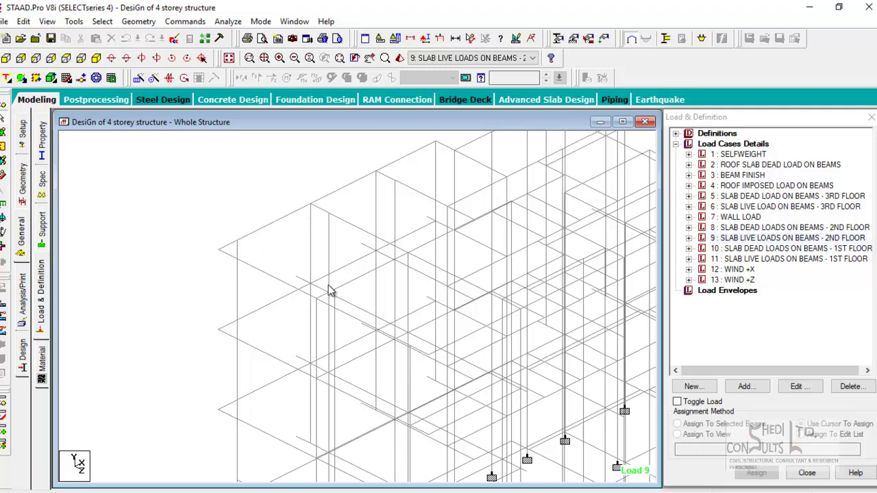
{"action": "middle_click_drag", "start_coordinate": [265, 251], "coordinate": [273, 240]}
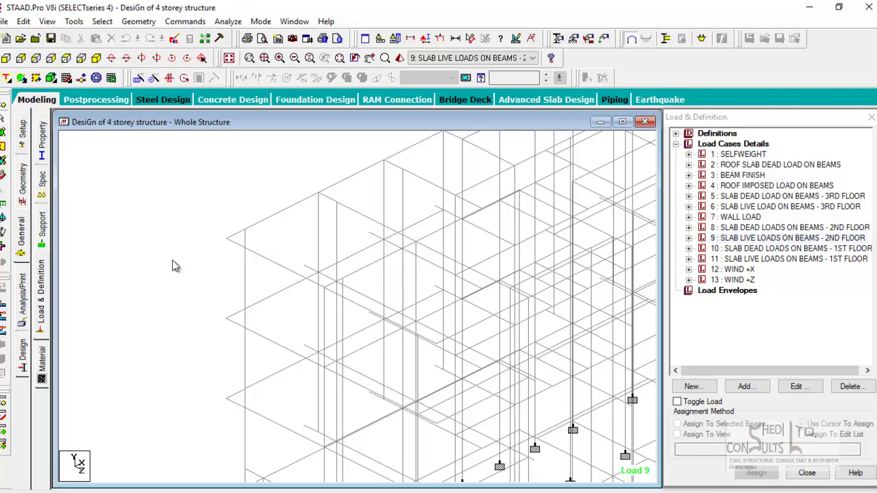
{"action": "middle_click_drag", "start_coordinate": [266, 237], "coordinate": [306, 272]}
{"action": "scroll", "coordinate": [254, 229], "scroll_direction": "up", "scroll_amount": 1}
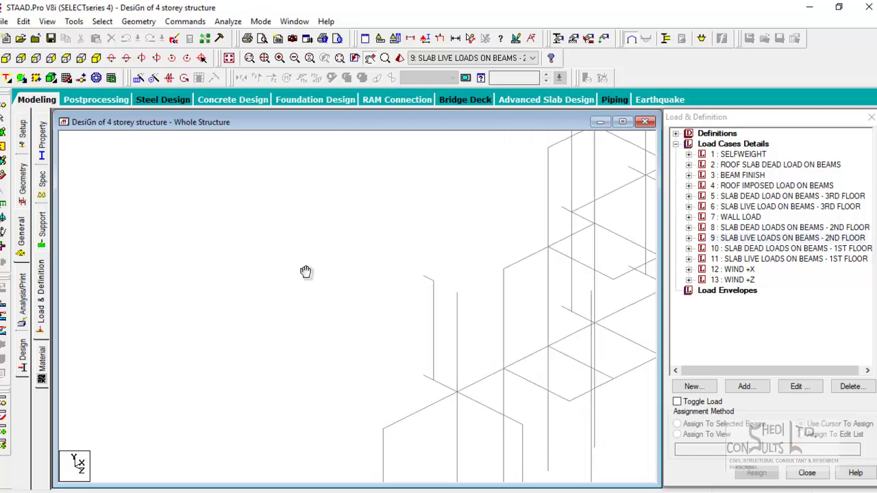
Generate a 3D rendered view of the structure and enlarge its window over the wireframe
{"action": "left_click", "coordinate": [400, 59]}
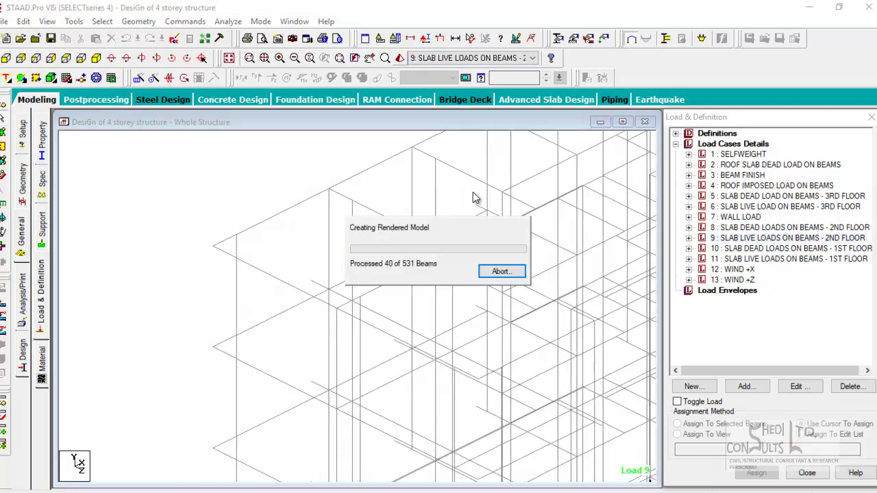
{"action": "scroll", "coordinate": [443, 218], "scroll_direction": "up", "scroll_amount": 1}
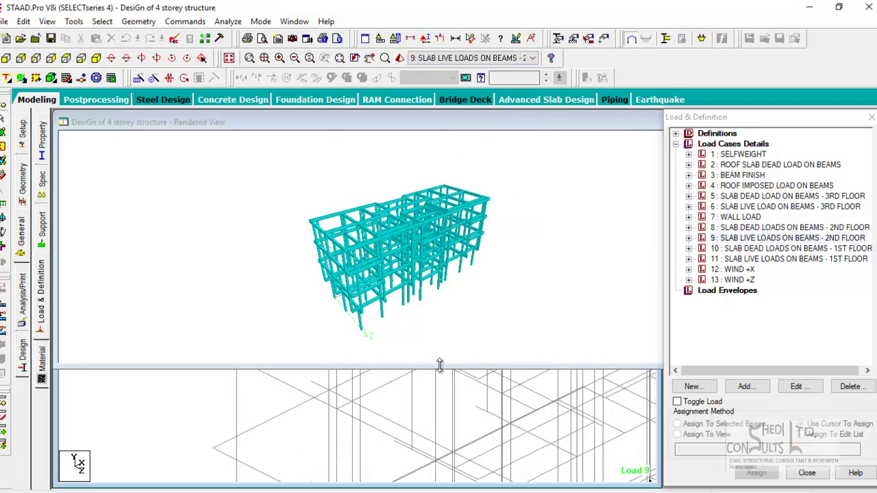
{"action": "left_click_drag", "start_coordinate": [440, 367], "coordinate": [482, 488]}
{"action": "scroll", "coordinate": [317, 228], "scroll_direction": "up", "scroll_amount": 1}
{"action": "left_click_drag", "start_coordinate": [317, 229], "coordinate": [391, 251]}
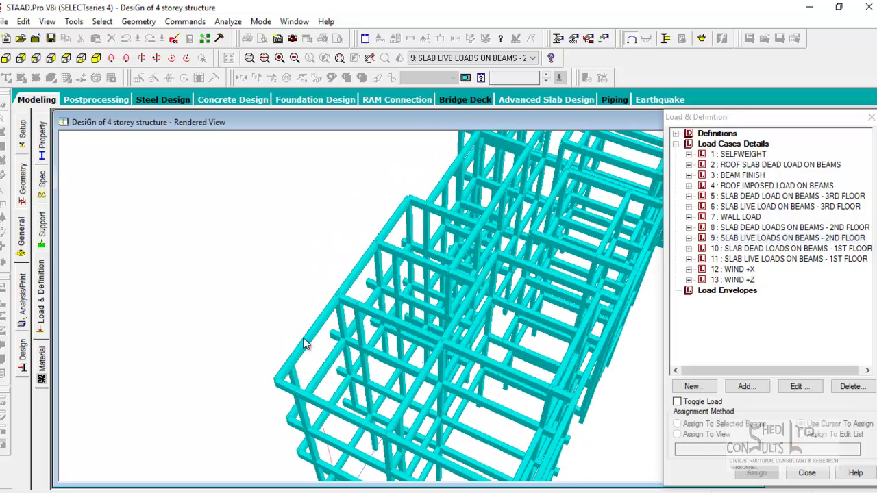
Examine the rendered roof-level edge beams, their junctions with the columns, and the projecting beams on the floors below
{"action": "scroll", "coordinate": [333, 292], "scroll_direction": "up", "scroll_amount": 2}
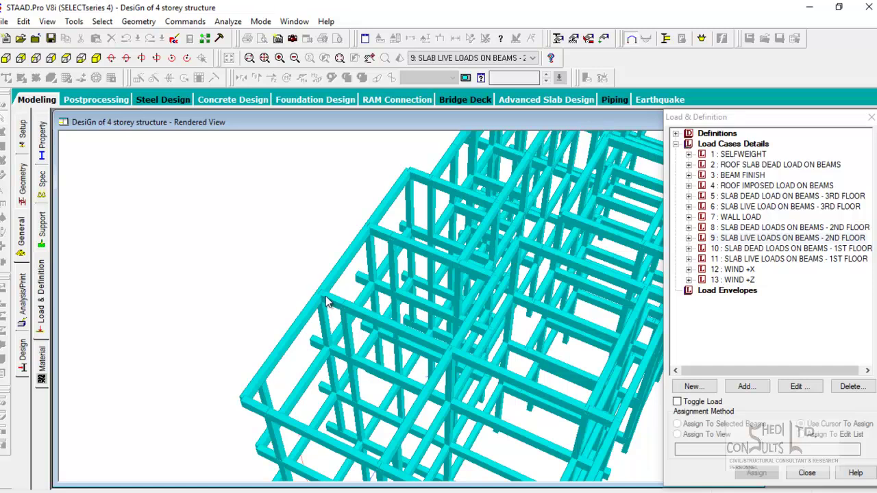
{"action": "left_click_drag", "start_coordinate": [336, 313], "coordinate": [305, 284]}
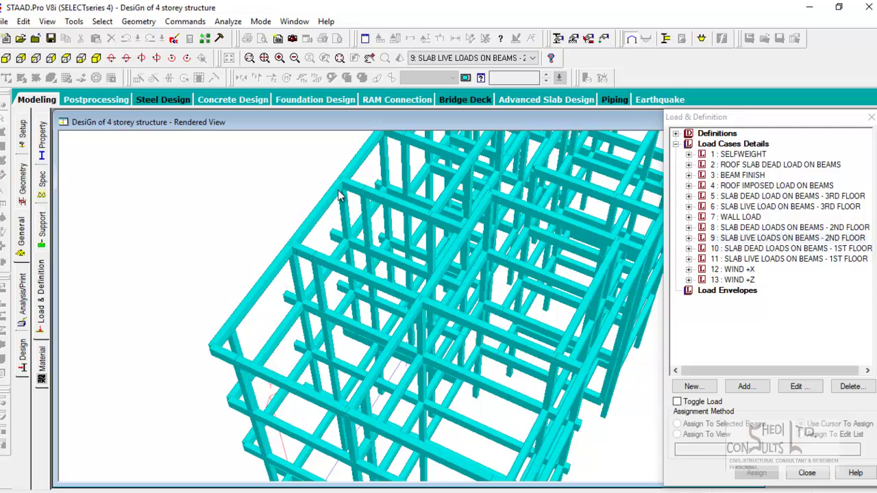
{"action": "middle_click_drag", "start_coordinate": [296, 250], "coordinate": [325, 257]}
{"action": "scroll", "coordinate": [311, 262], "scroll_direction": "up", "scroll_amount": 3}
{"action": "left_click_drag", "start_coordinate": [299, 247], "coordinate": [336, 307]}
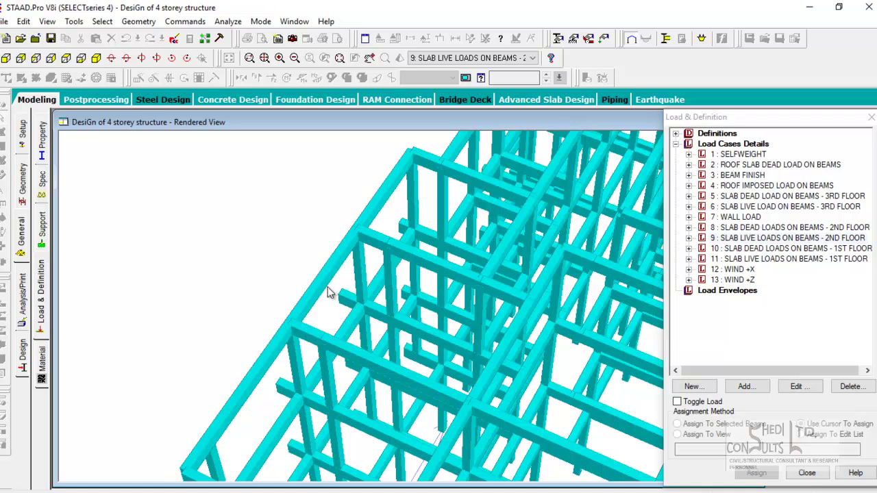
{"action": "middle_click_drag", "start_coordinate": [313, 329], "coordinate": [300, 281]}
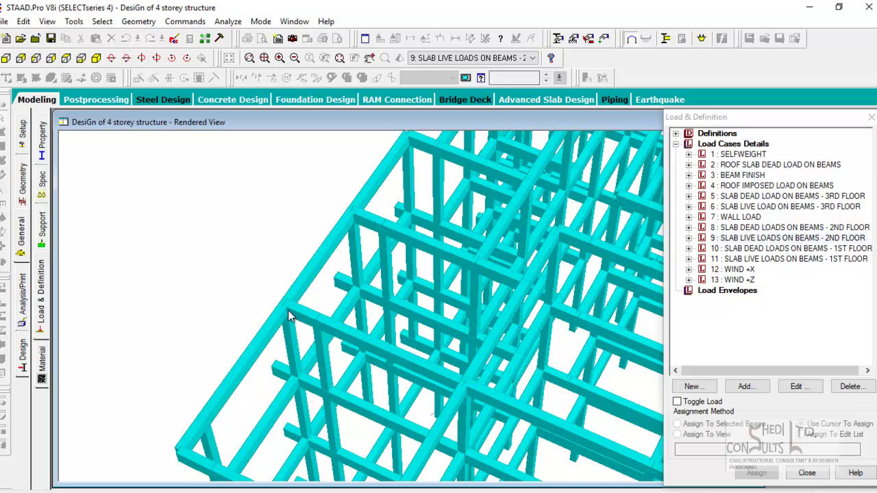
{"action": "middle_click_drag", "start_coordinate": [304, 327], "coordinate": [296, 306]}
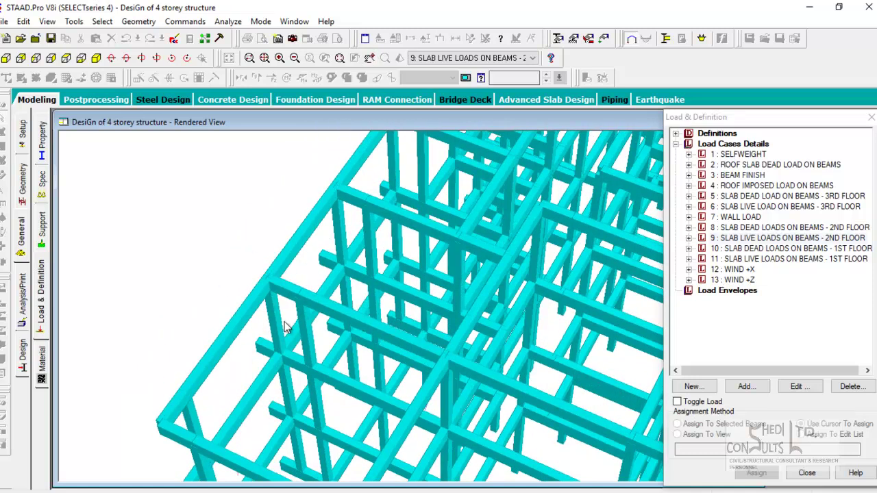
{"action": "middle_click_drag", "start_coordinate": [283, 323], "coordinate": [264, 306]}
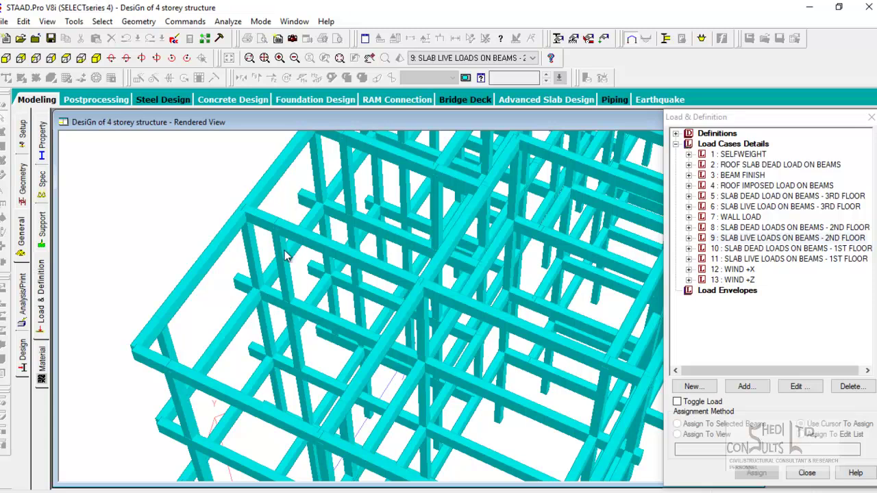
{"action": "middle_click_drag", "start_coordinate": [285, 251], "coordinate": [297, 332]}
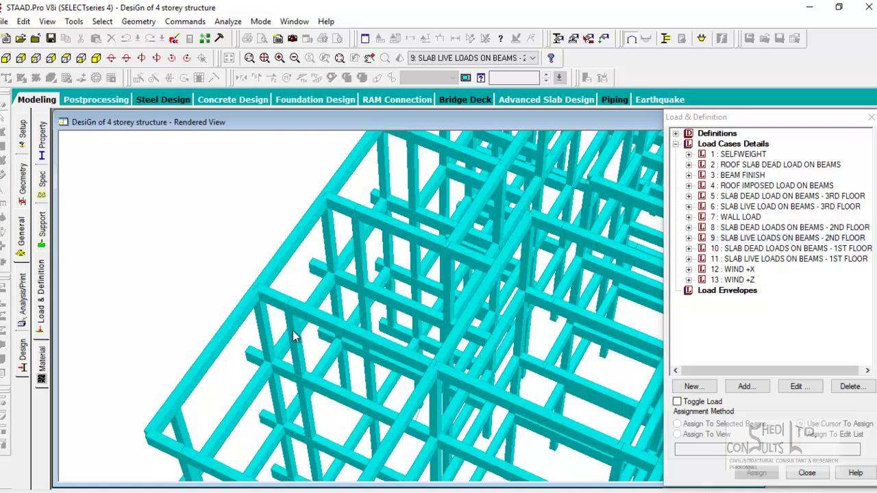
{"action": "key", "text": "Up"}
{"action": "key", "text": "Up"}
{"action": "key", "text": "Up"}
{"action": "key", "text": "Up"}
{"action": "key", "text": "Up"}
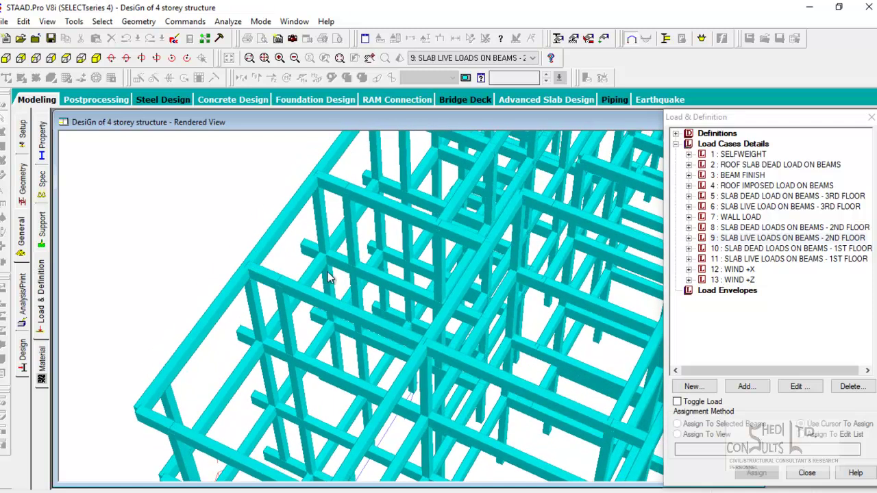
{"action": "middle_click_drag", "start_coordinate": [372, 265], "coordinate": [355, 277]}
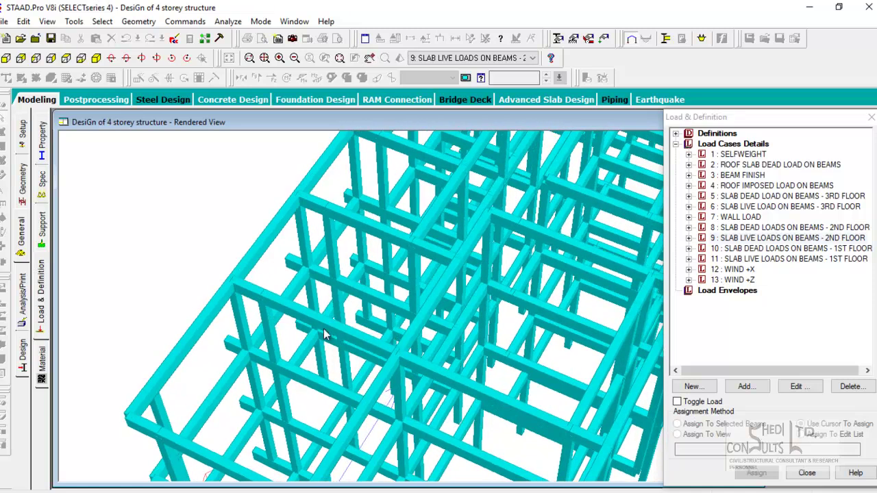
{"action": "middle_click_drag", "start_coordinate": [415, 333], "coordinate": [396, 239]}
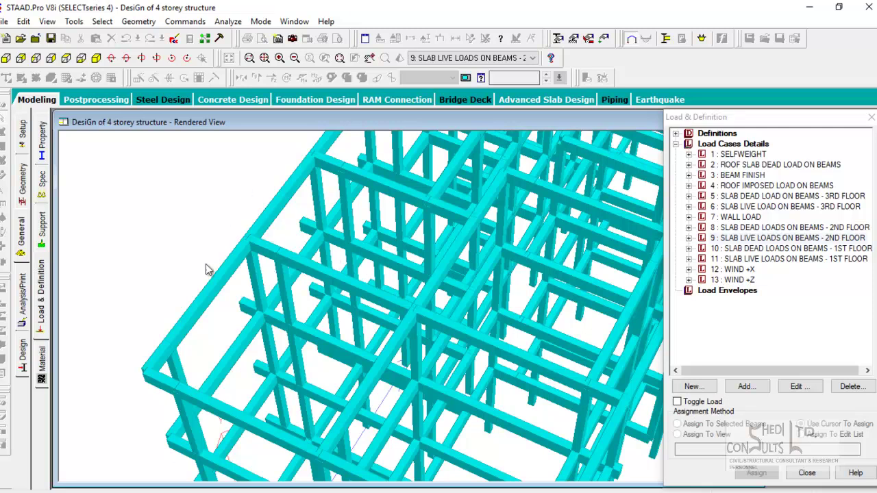
{"action": "middle_click_drag", "start_coordinate": [301, 330], "coordinate": [282, 312]}
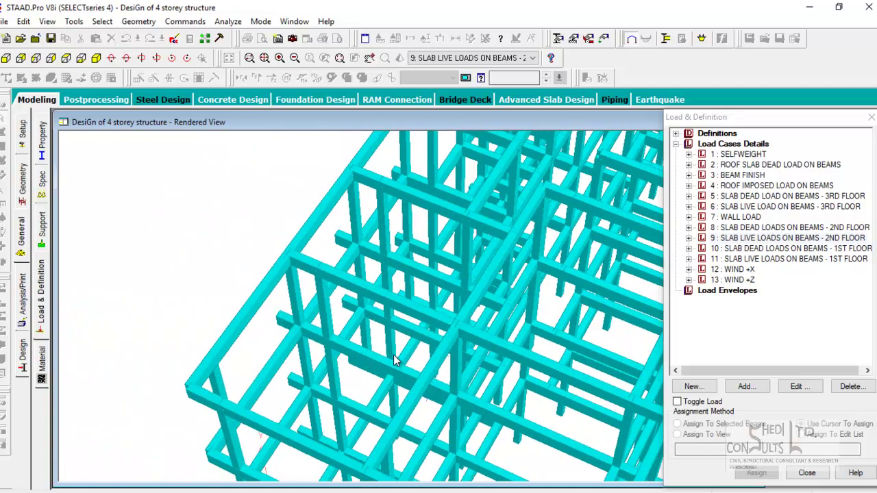
{"action": "key", "text": "Right"}
{"action": "key", "text": "Right"}
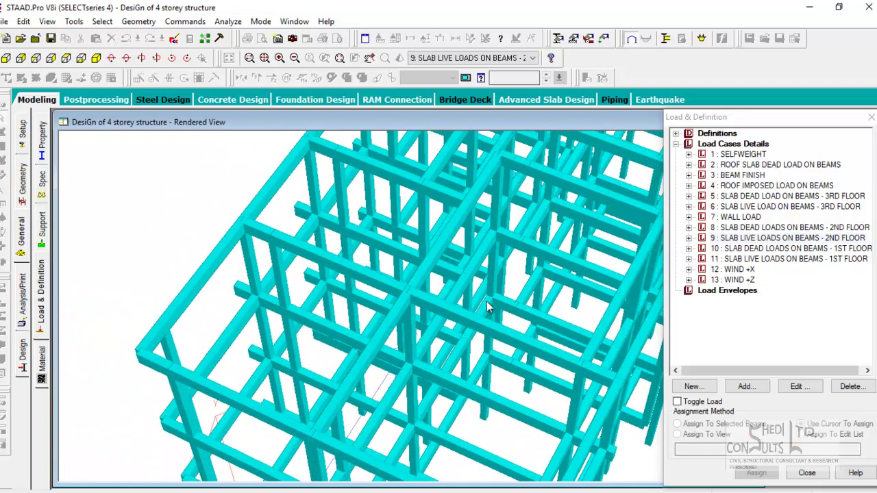
{"action": "key", "text": "Right"}
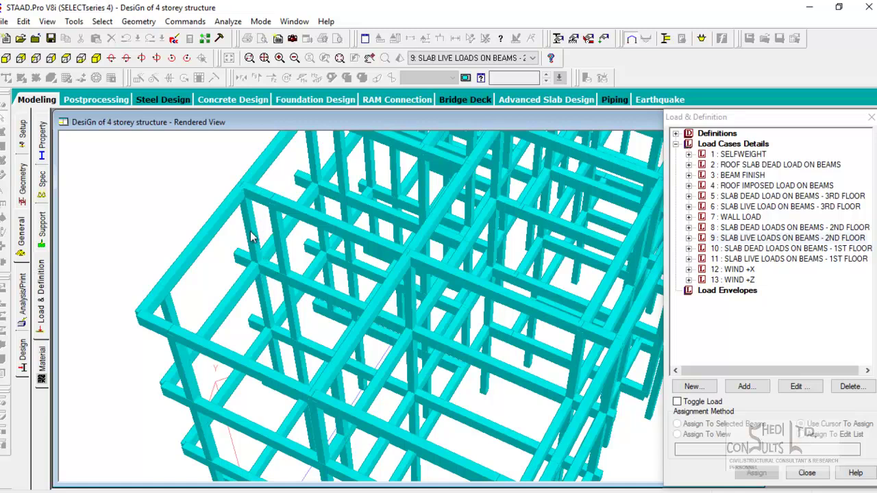
Inspect the rendered frame's inner bays and its opposite side, including the beam ends and lower-floor columns
{"action": "middle_click_drag", "start_coordinate": [251, 236], "coordinate": [277, 325]}
{"action": "middle_click_drag", "start_coordinate": [391, 304], "coordinate": [255, 250]}
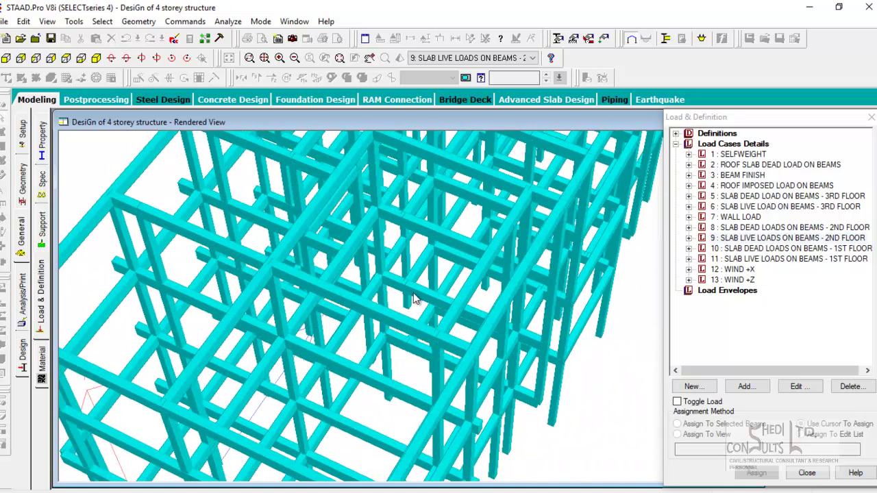
{"action": "left_click_drag", "start_coordinate": [385, 421], "coordinate": [470, 356]}
{"action": "left_click_drag", "start_coordinate": [593, 278], "coordinate": [571, 284]}
{"action": "left_click_drag", "start_coordinate": [496, 307], "coordinate": [377, 368]}
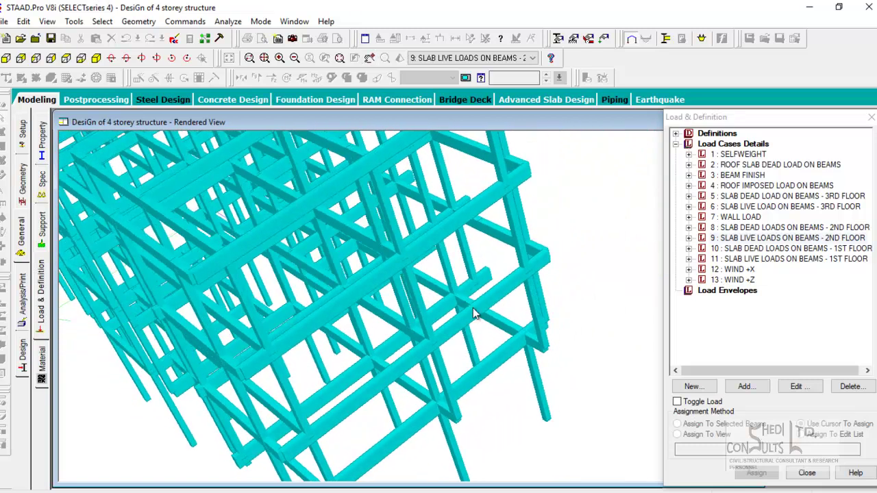
{"action": "left_click_drag", "start_coordinate": [473, 308], "coordinate": [515, 336]}
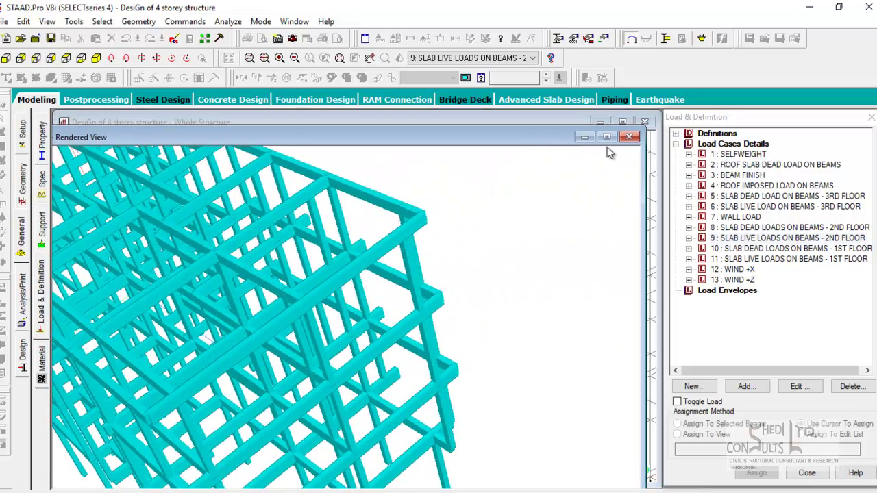
Close the rendered view and turn the whole-structure wireframe to a different 3D angle
{"action": "left_click", "coordinate": [630, 137]}
{"action": "middle_click_drag", "start_coordinate": [504, 254], "coordinate": [429, 266]}
{"action": "scroll", "coordinate": [416, 275], "scroll_direction": "down", "scroll_amount": 3}
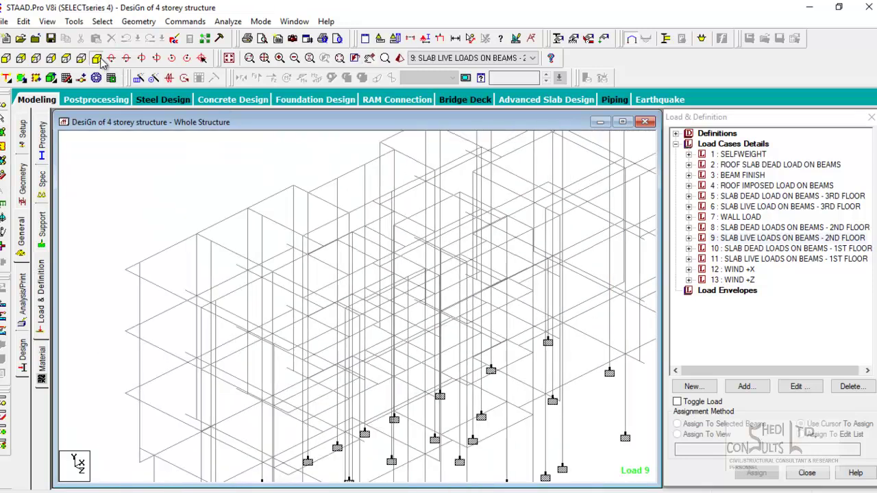
{"action": "left_click", "coordinate": [100, 59]}
{"action": "middle_click_drag", "start_coordinate": [496, 284], "coordinate": [501, 296]}
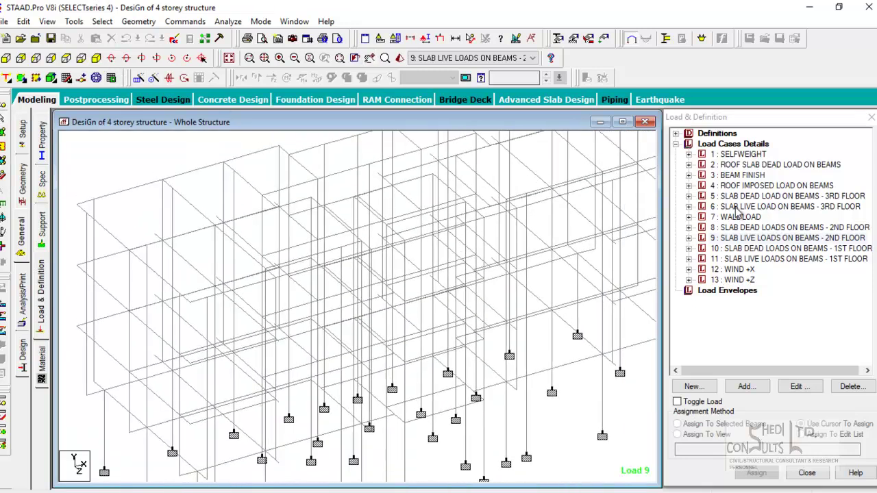
Expand load case 1: SELFWEIGHT and select its SELFWEIGHT Y -1 entry to show the assigned members
{"action": "left_click", "coordinate": [688, 154]}
{"action": "left_click", "coordinate": [741, 165]}
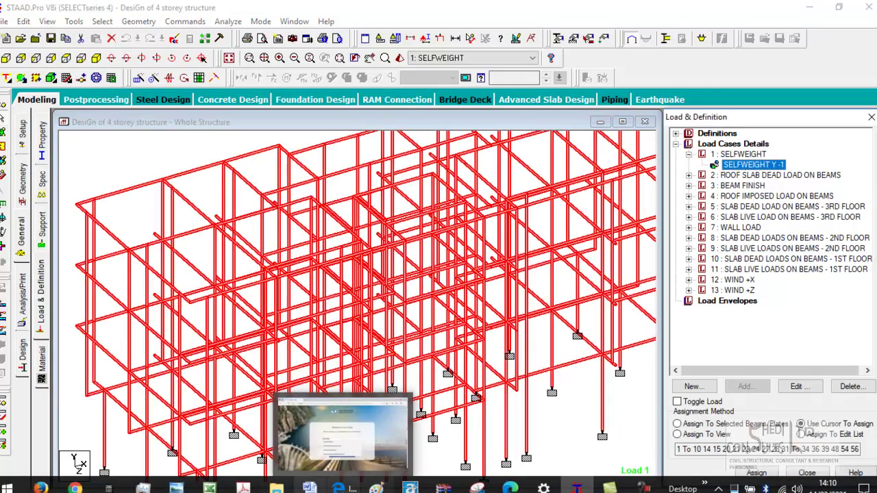
Switch to the Excel load estimation workbook and inspect the roof slab dead loads, including the selfweight formula for the 100mm slab
{"action": "left_click", "coordinate": [211, 487]}
{"action": "scroll", "coordinate": [333, 247], "scroll_direction": "up", "scroll_amount": 6}
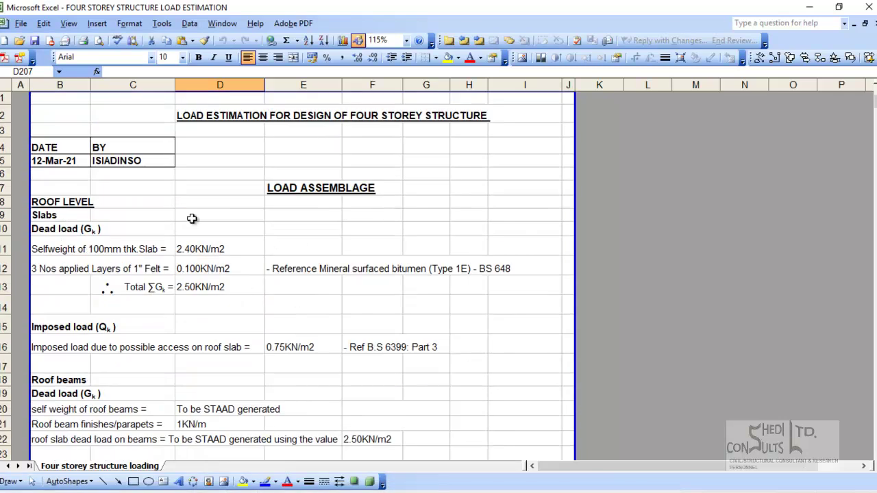
{"action": "scroll", "coordinate": [197, 224], "scroll_direction": "down", "scroll_amount": 1}
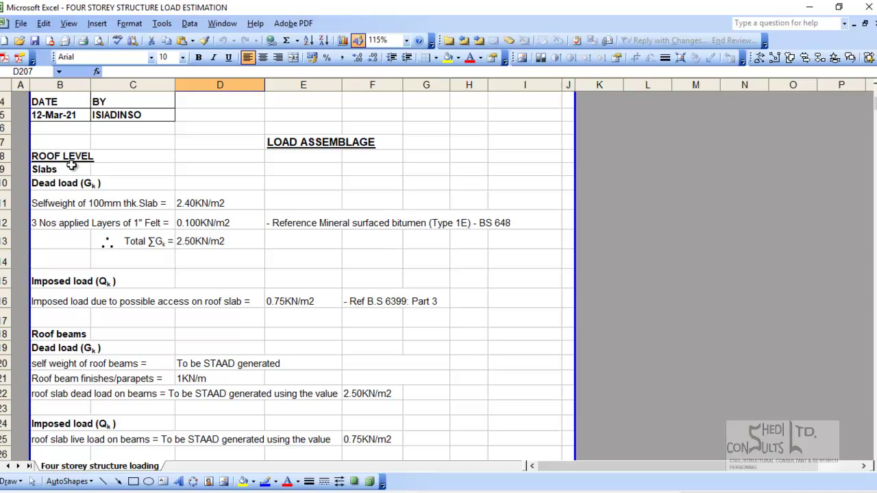
{"action": "scroll", "coordinate": [188, 163], "scroll_direction": "down", "scroll_amount": 1}
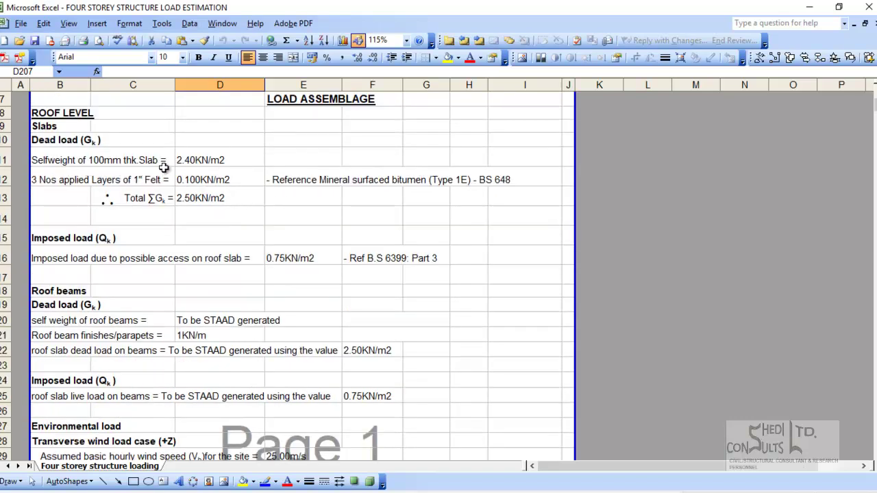
{"action": "double_click", "coordinate": [199, 160]}
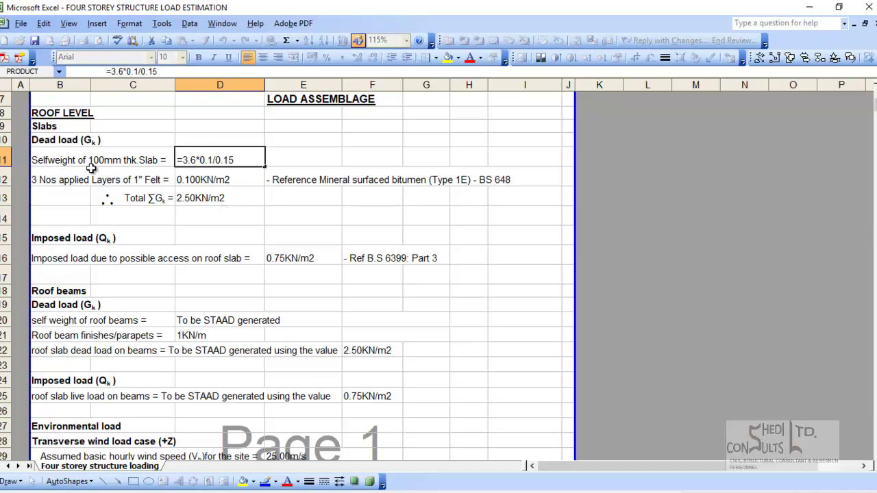
{"action": "key", "text": "Return"}
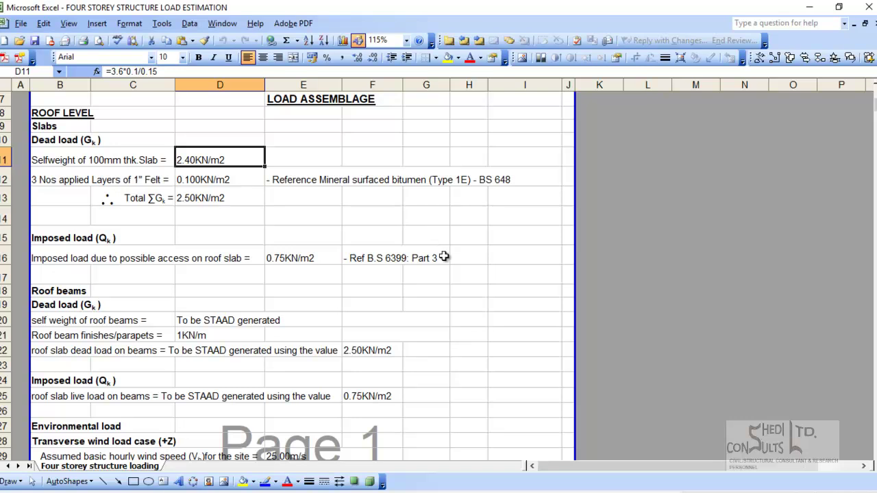
Read the roof slab's imposed load and the roof beams' dead and imposed loads, down to the start of the wind load section
{"action": "scroll", "coordinate": [444, 257], "scroll_direction": "down", "scroll_amount": 1}
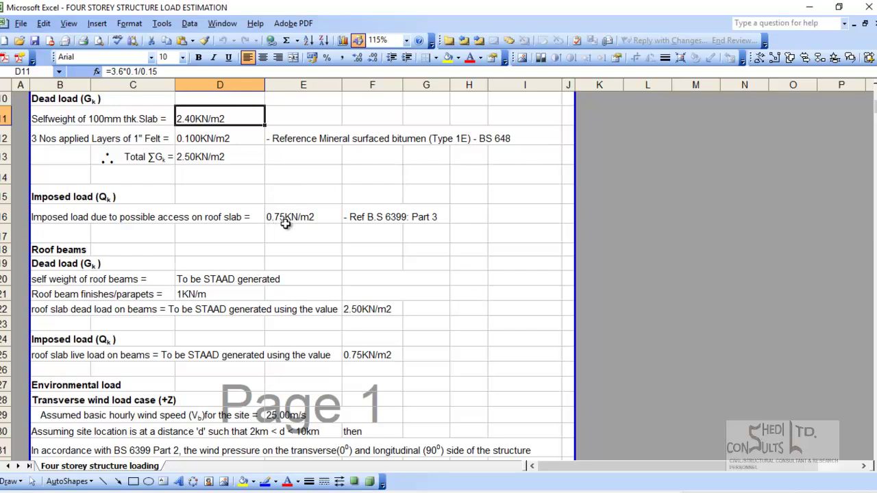
{"action": "scroll", "coordinate": [289, 222], "scroll_direction": "down", "scroll_amount": 2}
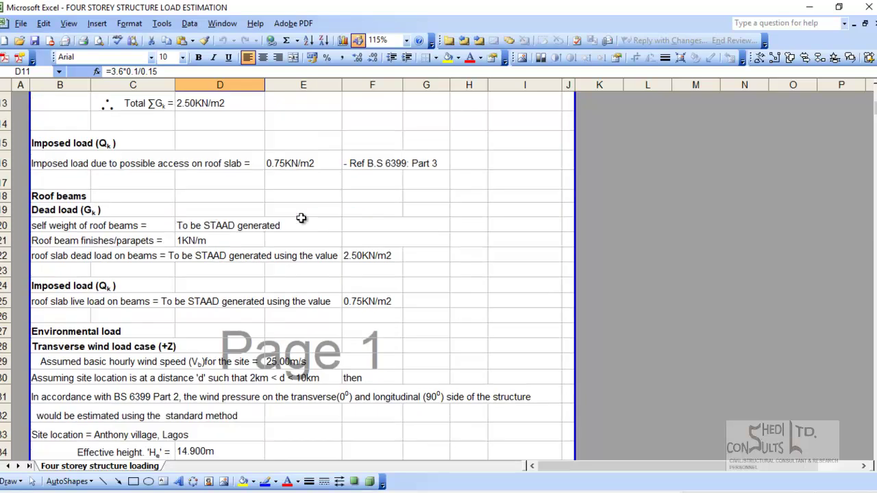
{"action": "scroll", "coordinate": [225, 194], "scroll_direction": "up", "scroll_amount": 1}
{"action": "scroll", "coordinate": [345, 255], "scroll_direction": "down", "scroll_amount": 1}
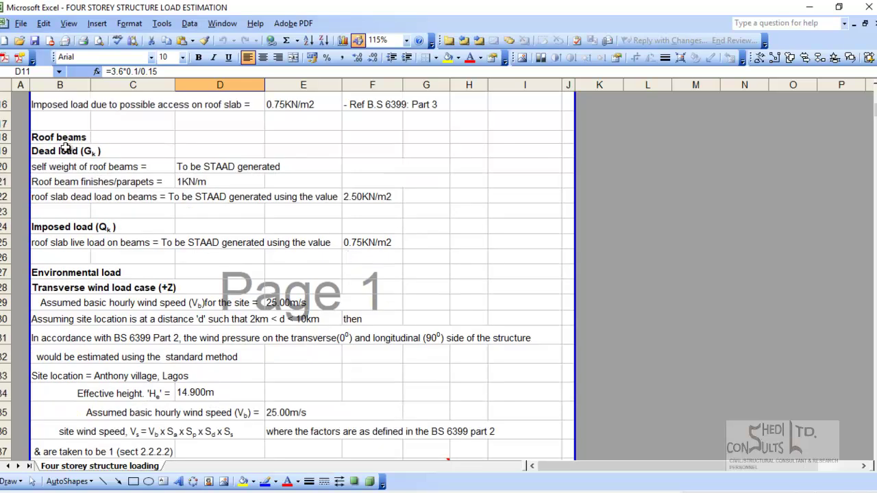
{"action": "scroll", "coordinate": [197, 171], "scroll_direction": "down", "scroll_amount": 1}
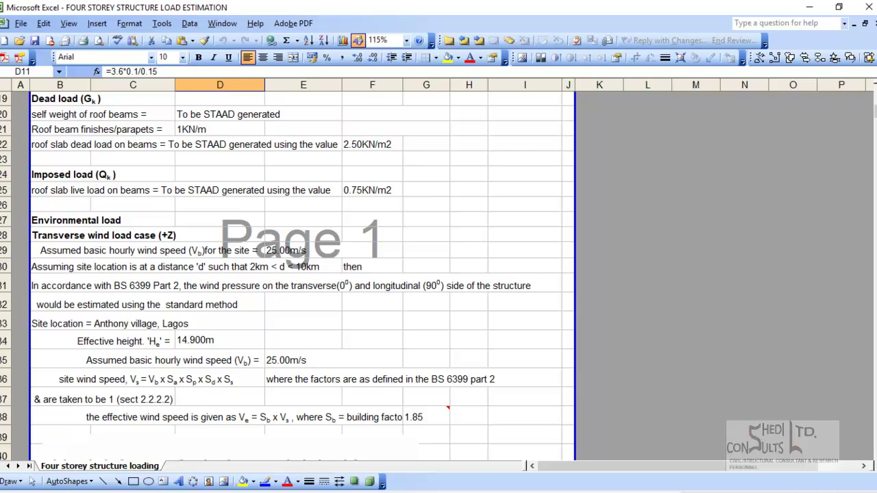
Switch back to STAAD.Pro, clear the member highlighting, and check the direction and factor of the SELFWEIGHT Y -1 entry without changing it
{"action": "left_click", "coordinate": [560, 485]}
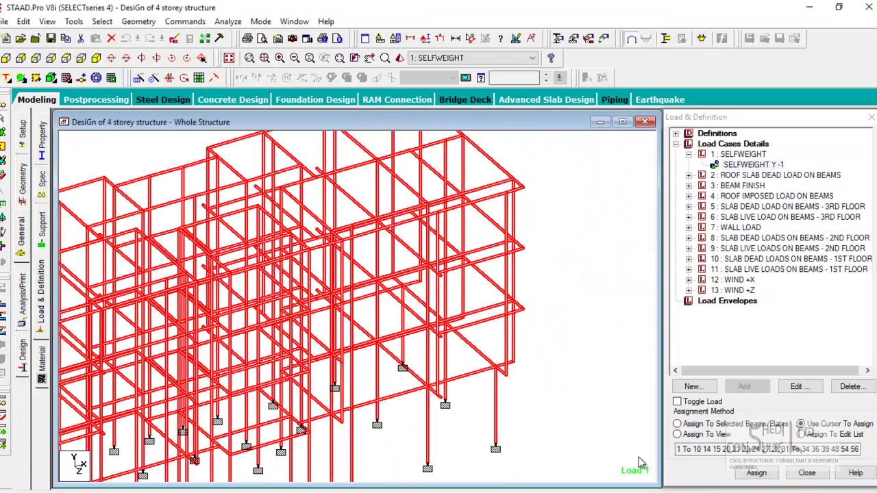
{"action": "left_click", "coordinate": [620, 419]}
{"action": "scroll", "coordinate": [583, 370], "scroll_direction": "down", "scroll_amount": 1}
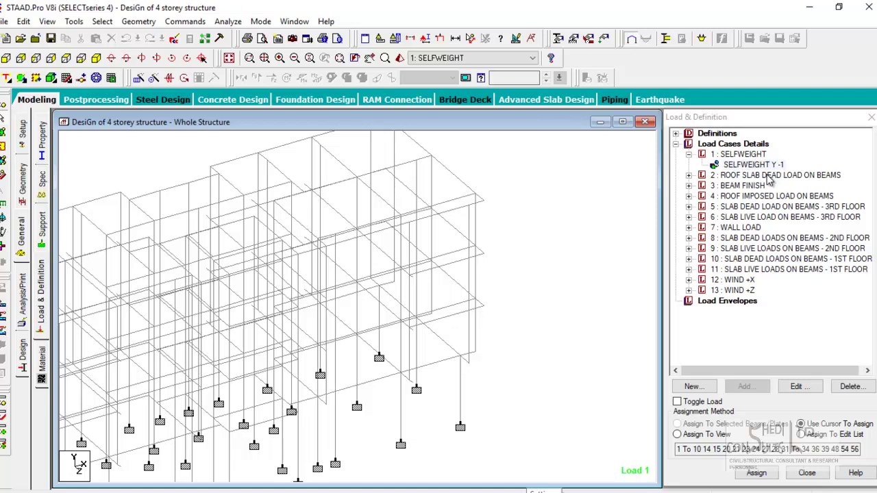
{"action": "middle_click_drag", "start_coordinate": [524, 301], "coordinate": [585, 283]}
{"action": "left_click", "coordinate": [754, 165]}
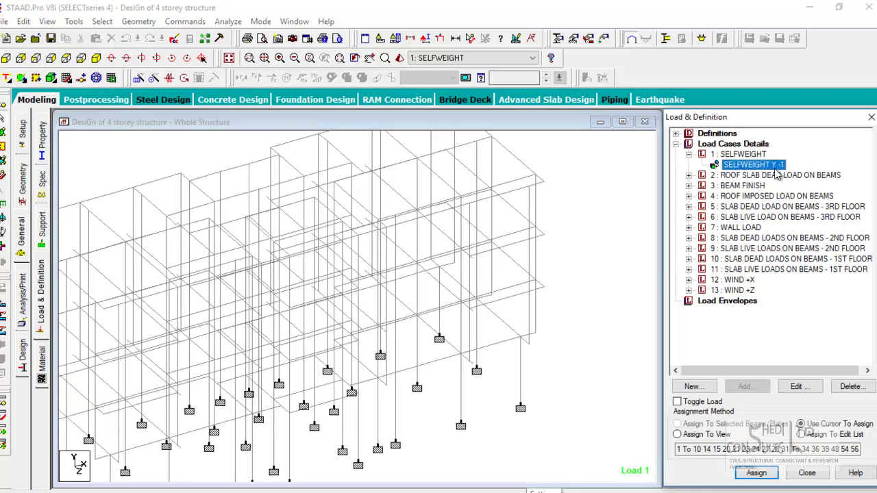
{"action": "left_click", "coordinate": [796, 387]}
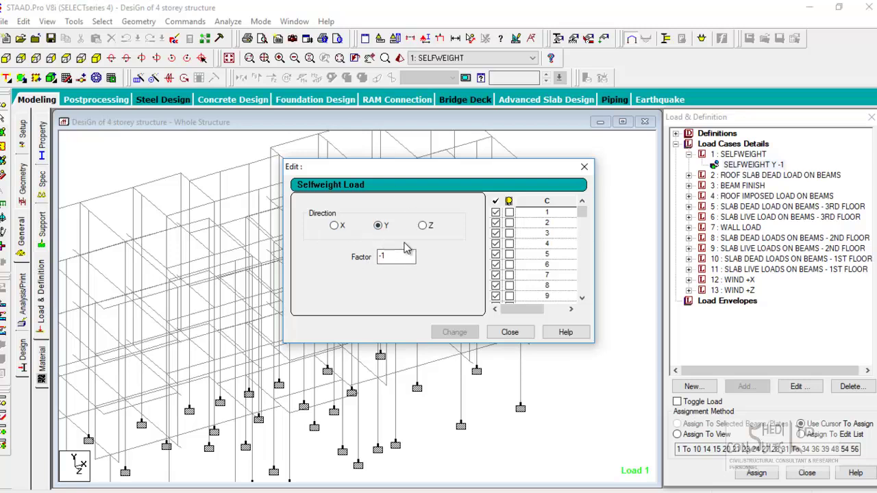
{"action": "left_click", "coordinate": [510, 333]}
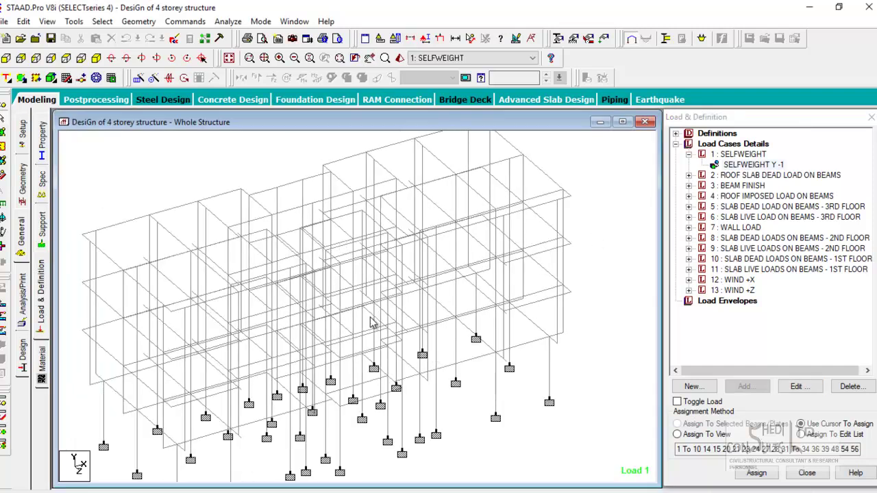
Examine the unhighlighted whole-structure wireframe from the projecting end beams across to the raised roof bays
{"action": "middle_click_drag", "start_coordinate": [370, 317], "coordinate": [390, 307]}
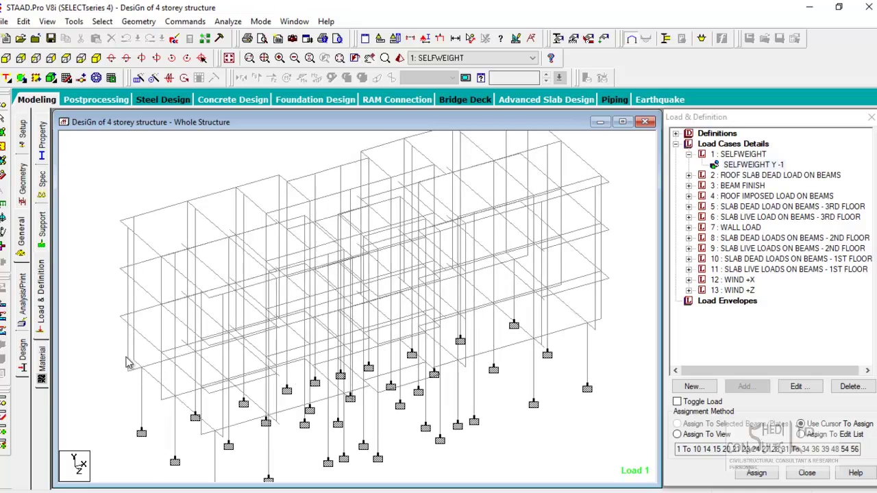
{"action": "scroll", "coordinate": [124, 363], "scroll_direction": "up", "scroll_amount": 2}
{"action": "middle_click_drag", "start_coordinate": [135, 374], "coordinate": [152, 373]}
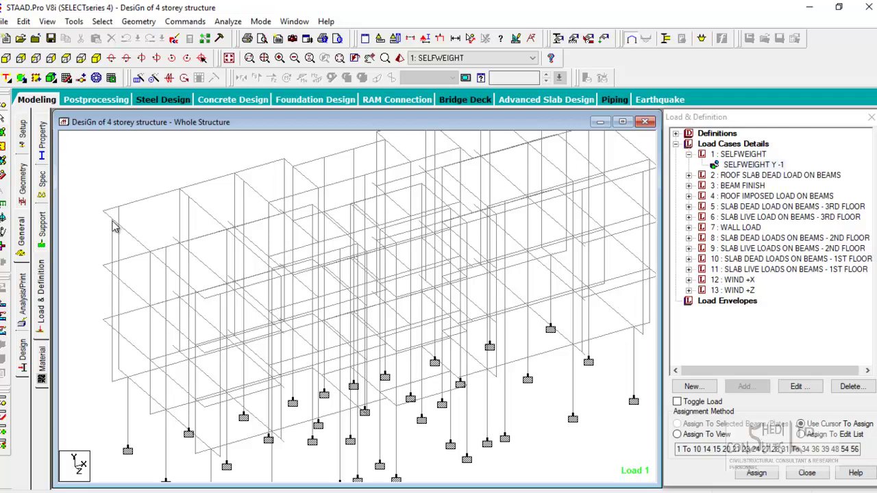
{"action": "scroll", "coordinate": [522, 329], "scroll_direction": "down", "scroll_amount": 1}
{"action": "middle_click_drag", "start_coordinate": [525, 350], "coordinate": [493, 370]}
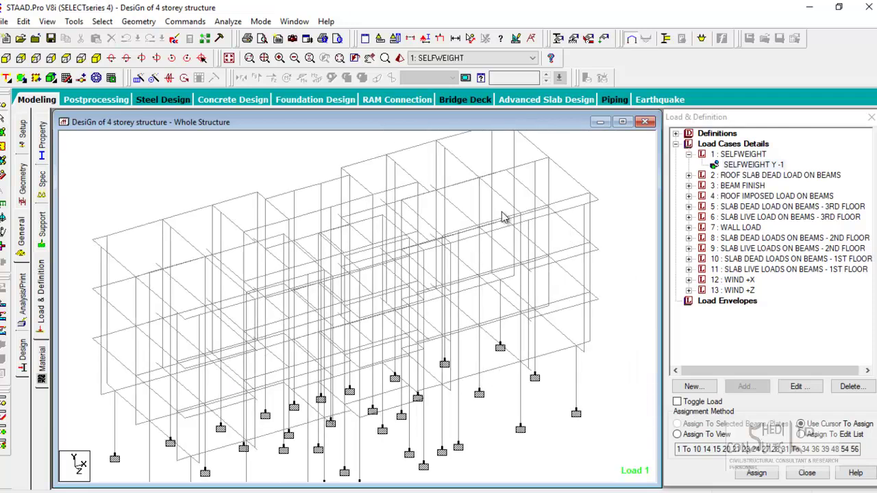
{"action": "middle_click_drag", "start_coordinate": [444, 217], "coordinate": [473, 240]}
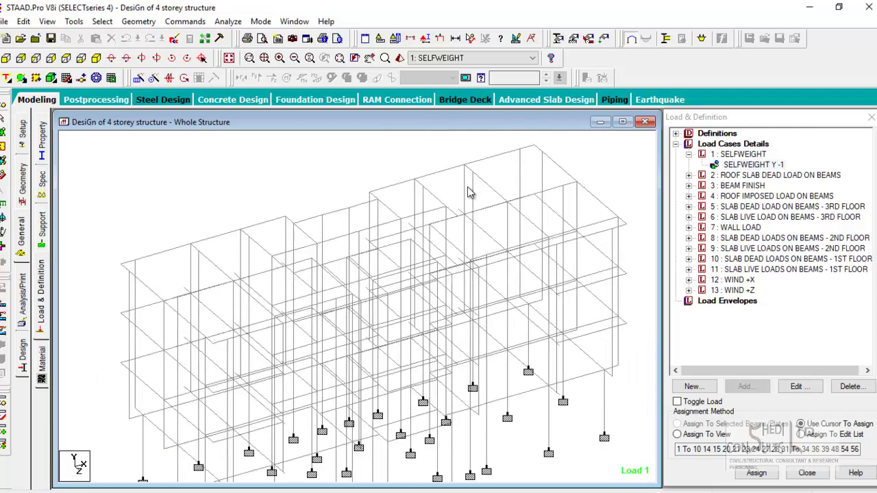
{"action": "scroll", "coordinate": [439, 178], "scroll_direction": "up", "scroll_amount": 1}
{"action": "scroll", "coordinate": [461, 194], "scroll_direction": "up", "scroll_amount": 1}
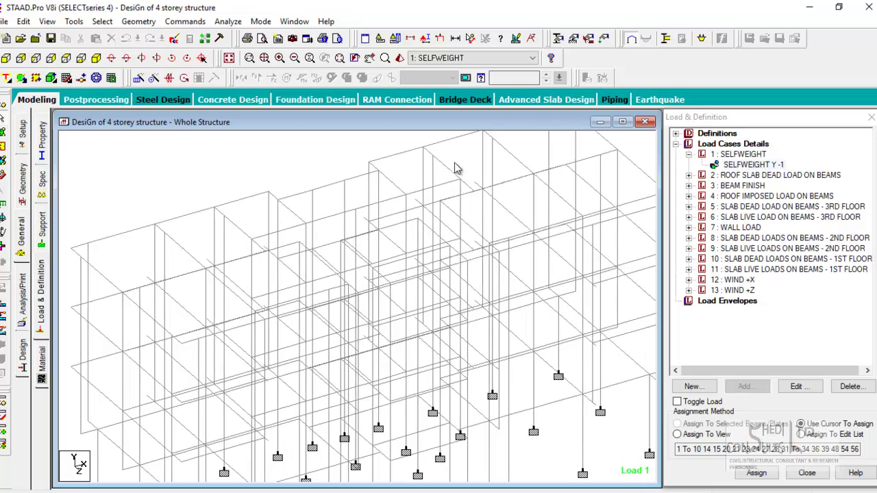
Select a cross beam in the raised roof part, inspect the surrounding roof bays, and select the adjacent roof edge beam instead
{"action": "left_click", "coordinate": [443, 174]}
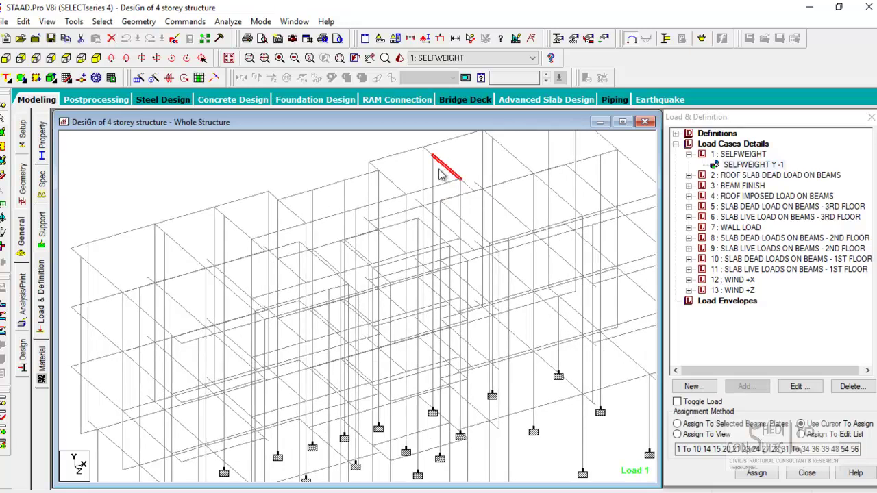
{"action": "scroll", "coordinate": [439, 170], "scroll_direction": "down", "scroll_amount": 1}
{"action": "middle_click_drag", "start_coordinate": [439, 170], "coordinate": [396, 205]}
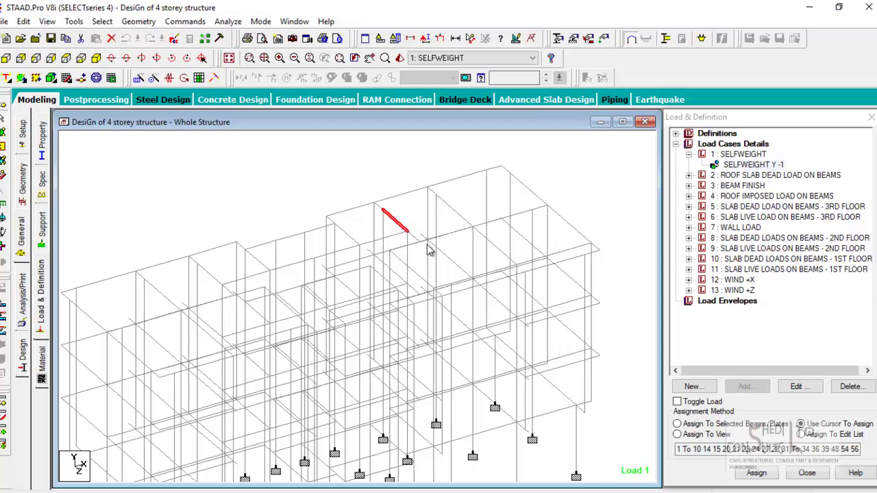
{"action": "middle_click_drag", "start_coordinate": [385, 263], "coordinate": [362, 245]}
{"action": "scroll", "coordinate": [401, 205], "scroll_direction": "down", "scroll_amount": 1}
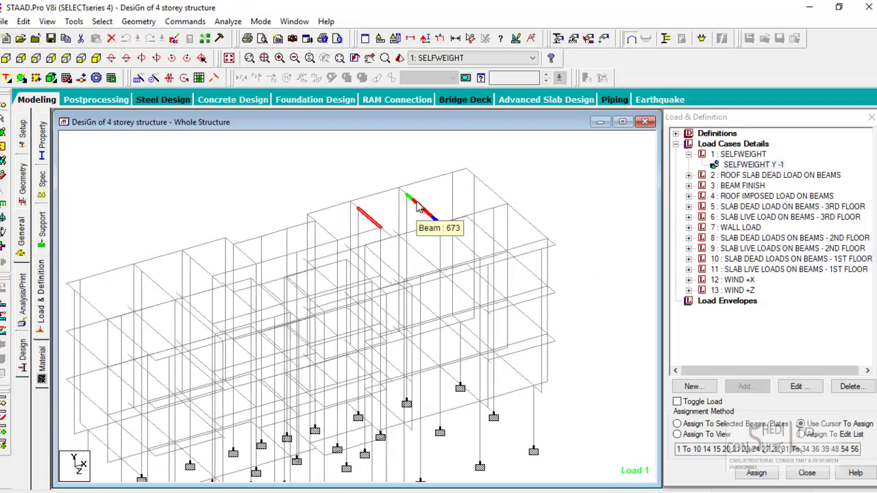
{"action": "middle_click_drag", "start_coordinate": [354, 266], "coordinate": [372, 253]}
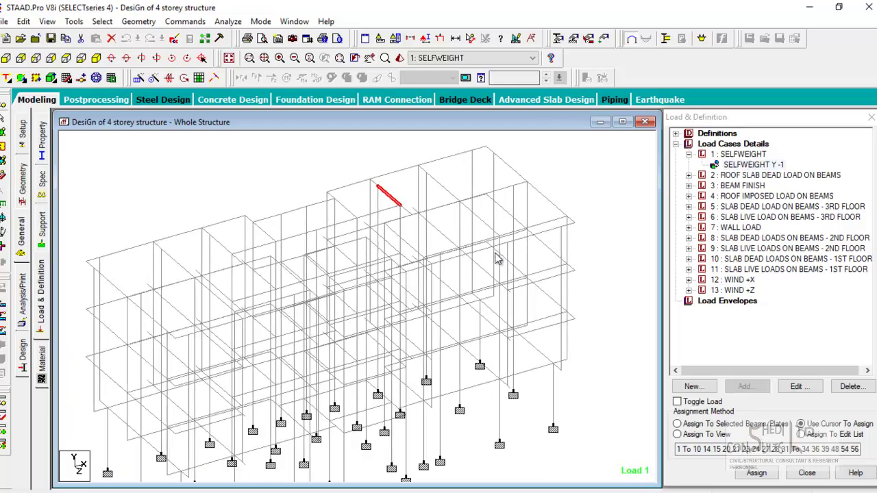
{"action": "middle_click_drag", "start_coordinate": [507, 407], "coordinate": [480, 374]}
{"action": "middle_click_drag", "start_coordinate": [396, 171], "coordinate": [416, 217]}
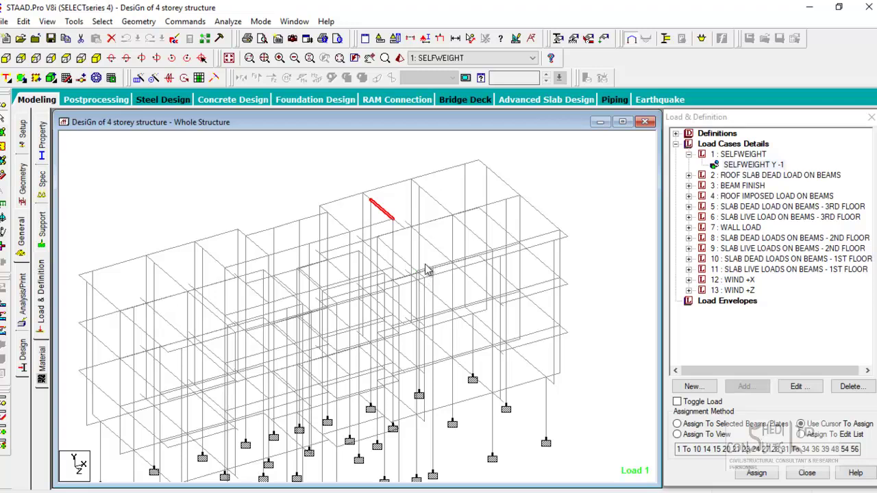
{"action": "middle_click_drag", "start_coordinate": [391, 215], "coordinate": [411, 238]}
{"action": "left_click", "coordinate": [416, 213]}
Inspect the wireframe's column supports, lower-floor beams and projecting end bays
{"action": "middle_click_drag", "start_coordinate": [505, 328], "coordinate": [483, 202]}
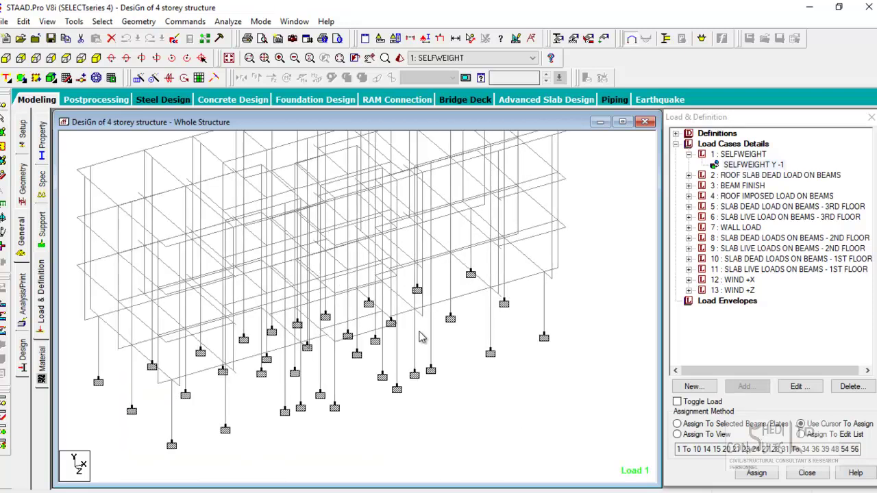
{"action": "scroll", "coordinate": [421, 336], "scroll_direction": "up", "scroll_amount": 2}
{"action": "middle_click_drag", "start_coordinate": [209, 346], "coordinate": [439, 336]}
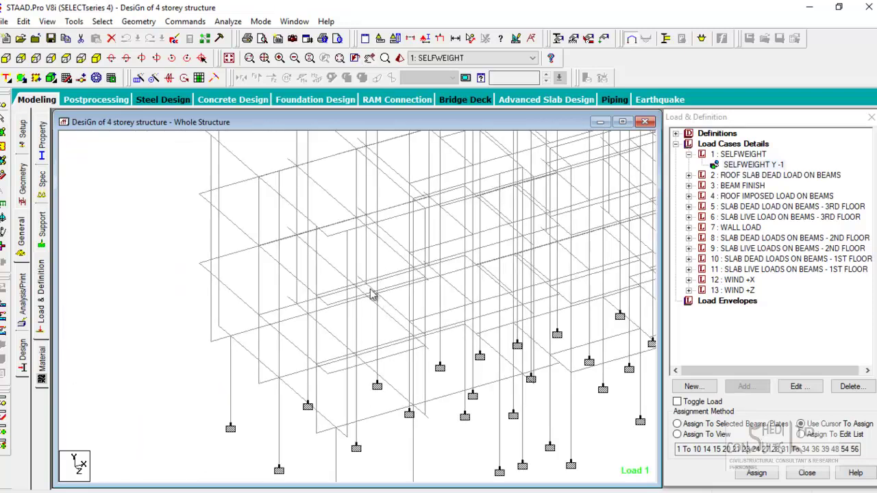
{"action": "scroll", "coordinate": [364, 306], "scroll_direction": "up", "scroll_amount": 1}
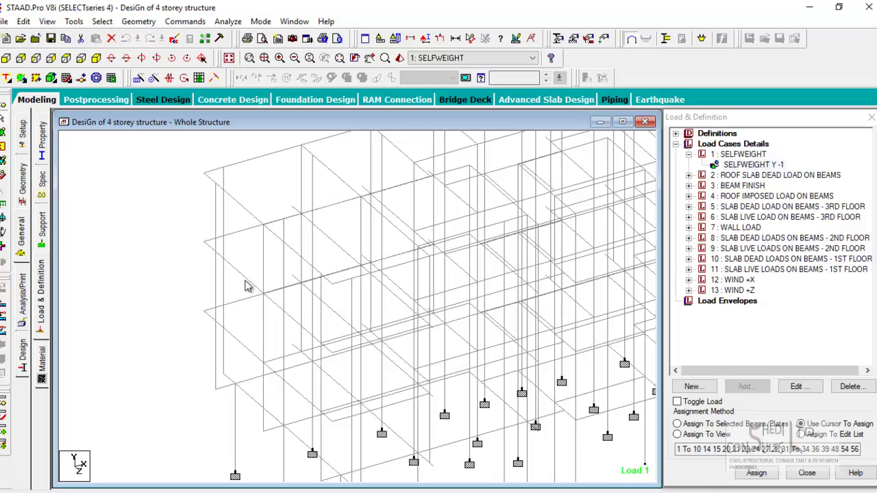
{"action": "scroll", "coordinate": [640, 246], "scroll_direction": "up", "scroll_amount": 1}
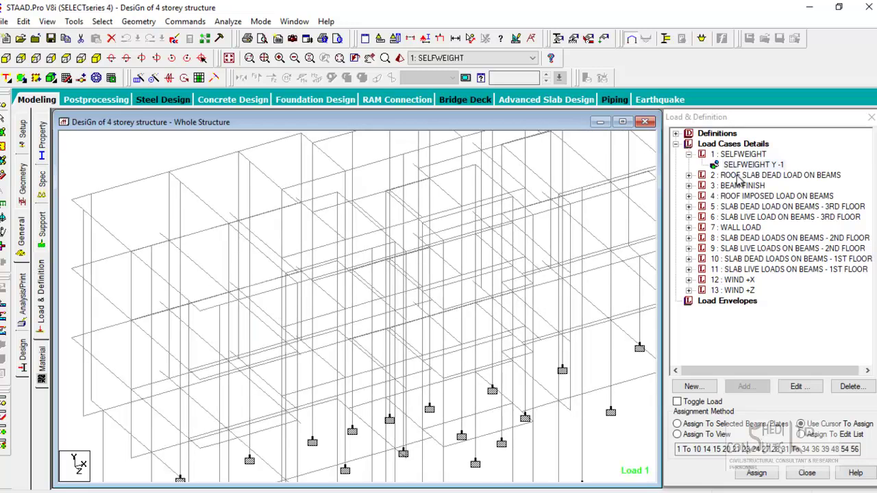
{"action": "scroll", "coordinate": [493, 332], "scroll_direction": "down", "scroll_amount": 1}
{"action": "middle_click_drag", "start_coordinate": [417, 296], "coordinate": [396, 298]}
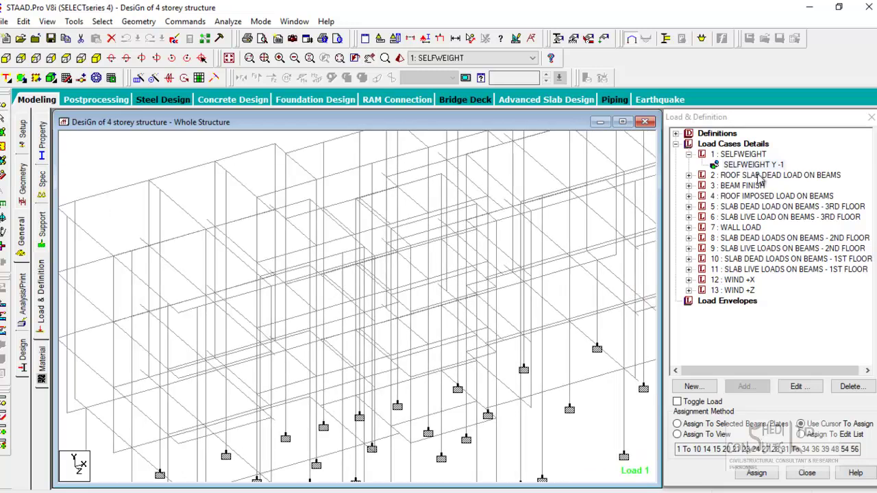
Show the whole structure's material assignments and select CONCRETE to highlight and inspect its assigned members
{"action": "left_click", "coordinate": [27, 201]}
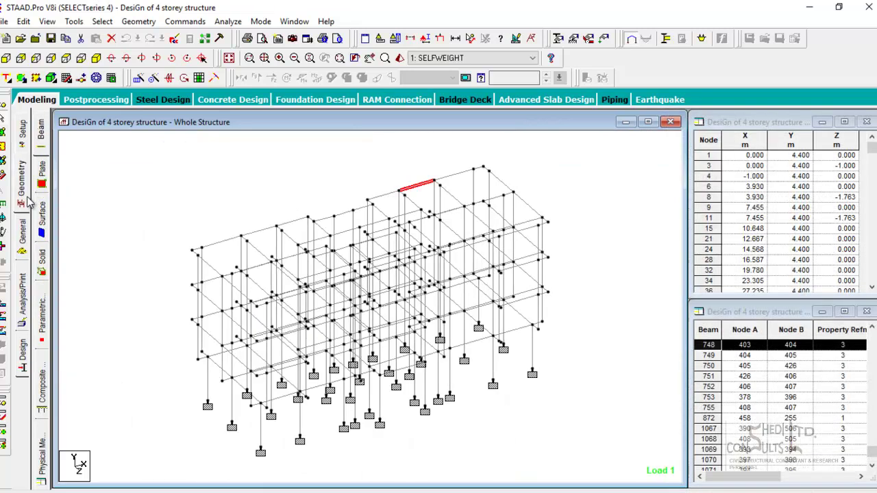
{"action": "left_click", "coordinate": [23, 236]}
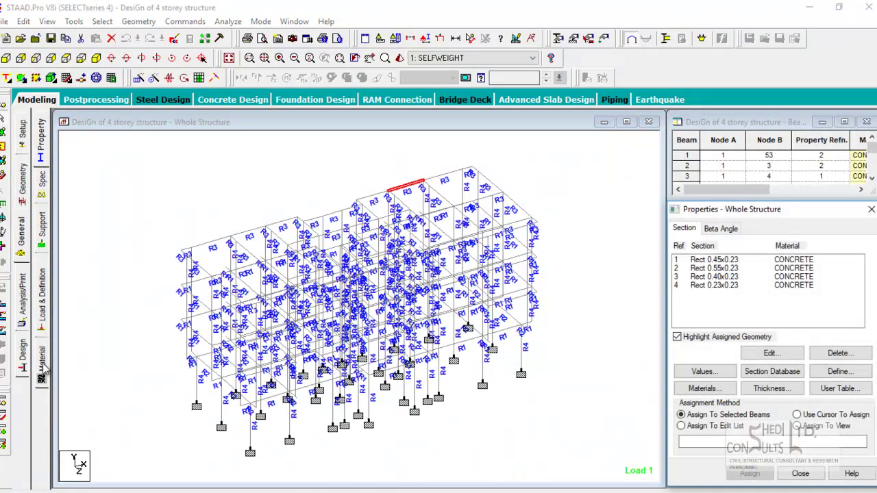
{"action": "left_click", "coordinate": [41, 363]}
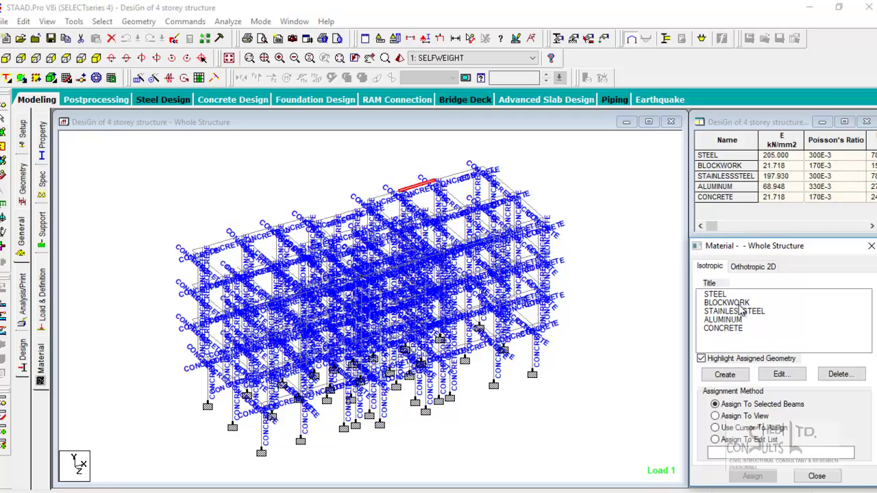
{"action": "left_click", "coordinate": [737, 333]}
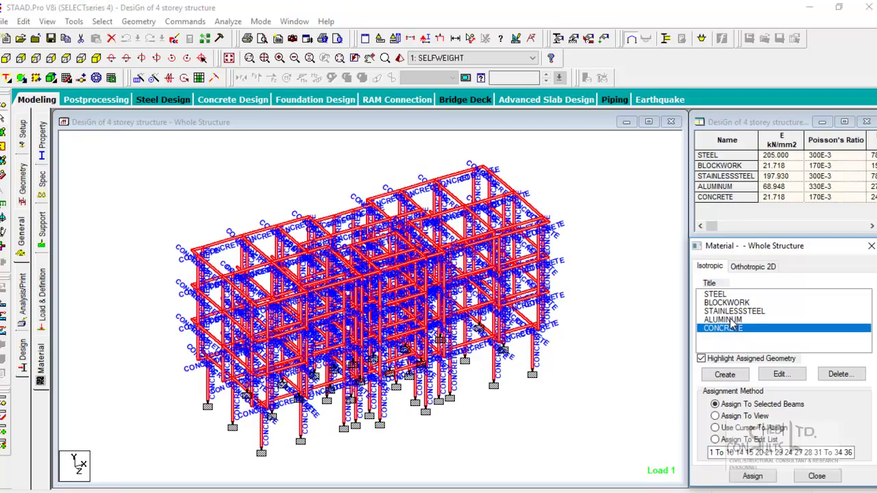
{"action": "scroll", "coordinate": [295, 284], "scroll_direction": "up", "scroll_amount": 5}
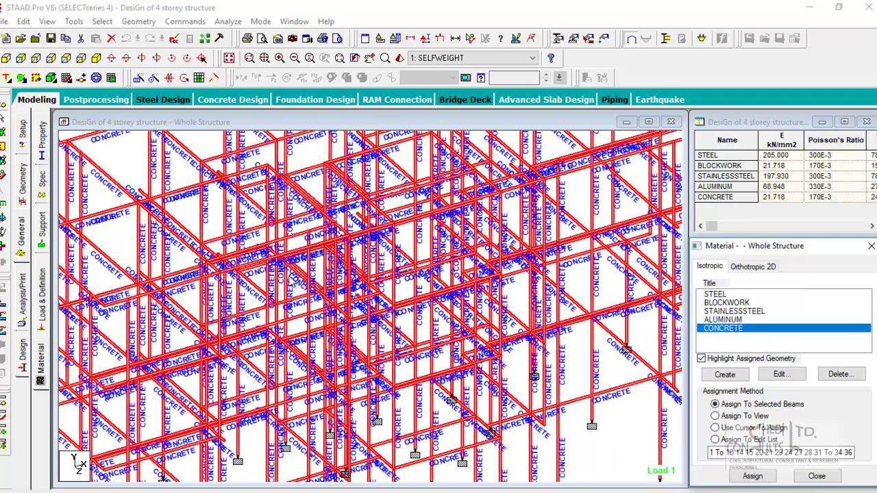
{"action": "scroll", "coordinate": [486, 311], "scroll_direction": "down", "scroll_amount": 2}
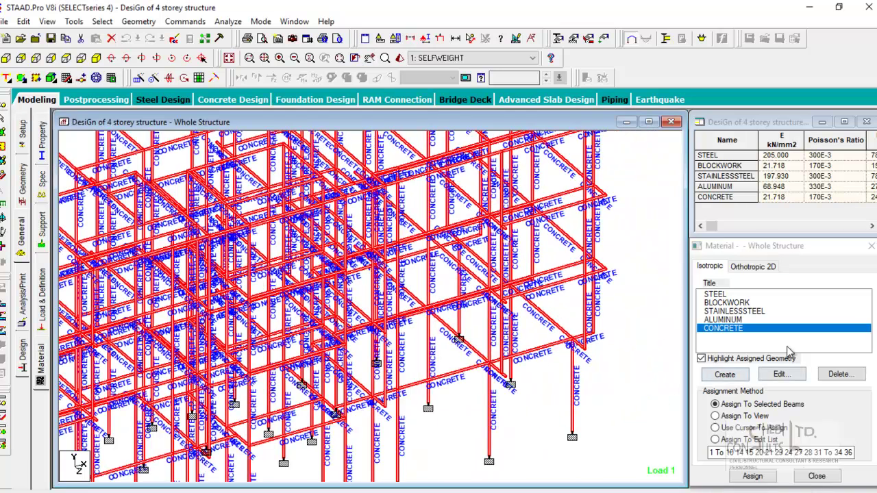
Highlight the members assigned the BLOCKWORK material, and open the blank isotropic material definition and cancel it
{"action": "left_click", "coordinate": [716, 303]}
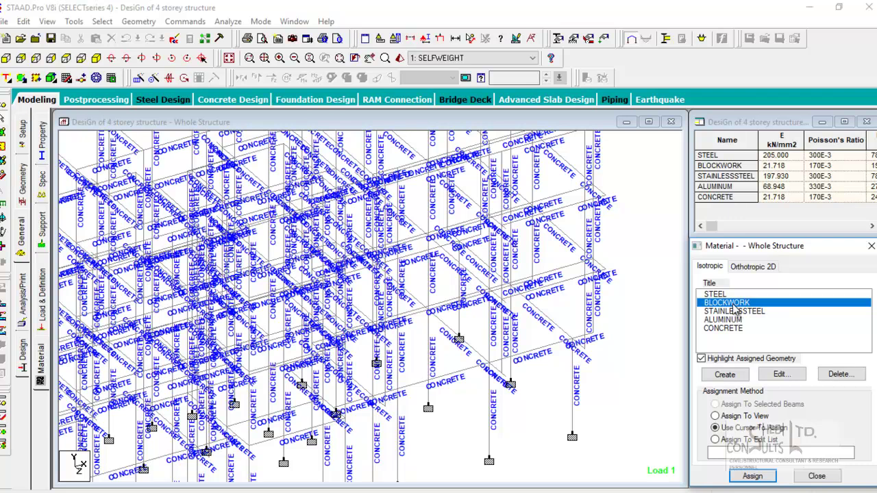
{"action": "left_click", "coordinate": [725, 374]}
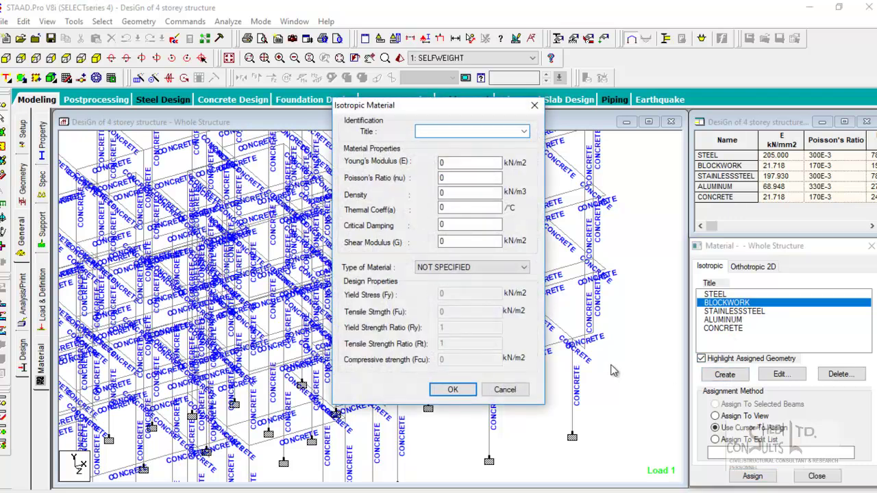
{"action": "left_click", "coordinate": [518, 393]}
Examine the CONCRETE labels across the frame and its supports, viewing the new isotropic material form once more before cancelling it
{"action": "scroll", "coordinate": [600, 329], "scroll_direction": "up", "scroll_amount": 2}
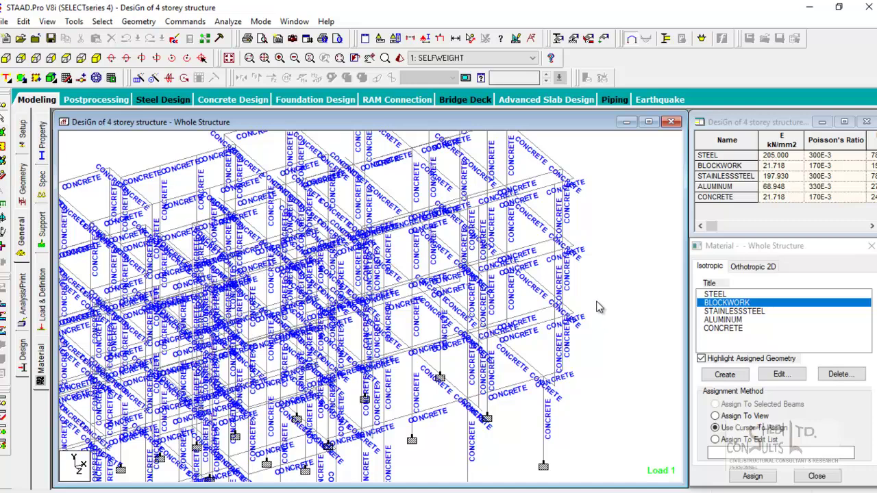
{"action": "scroll", "coordinate": [554, 291], "scroll_direction": "down", "scroll_amount": 2}
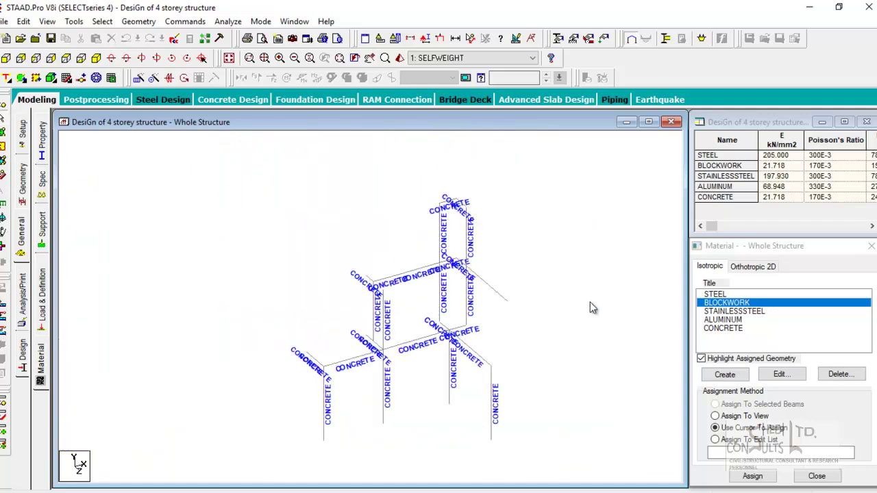
{"action": "middle_click_drag", "start_coordinate": [621, 330], "coordinate": [620, 314]}
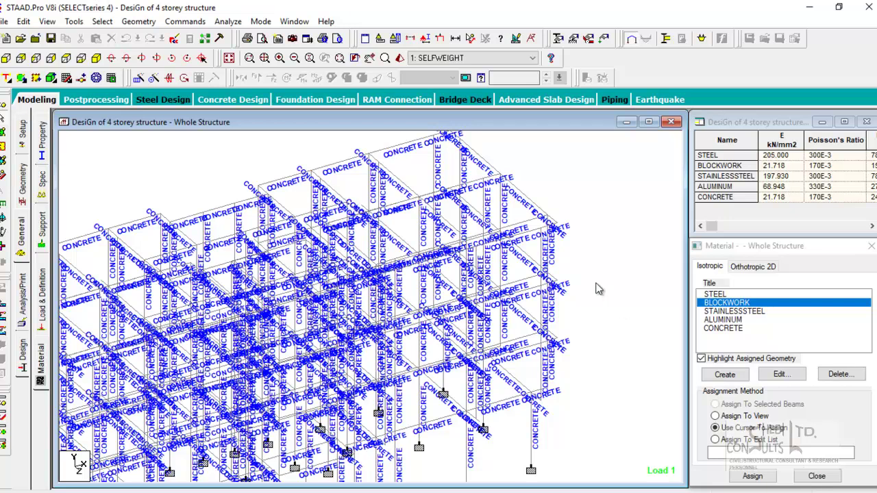
{"action": "scroll", "coordinate": [634, 343], "scroll_direction": "down", "scroll_amount": 1}
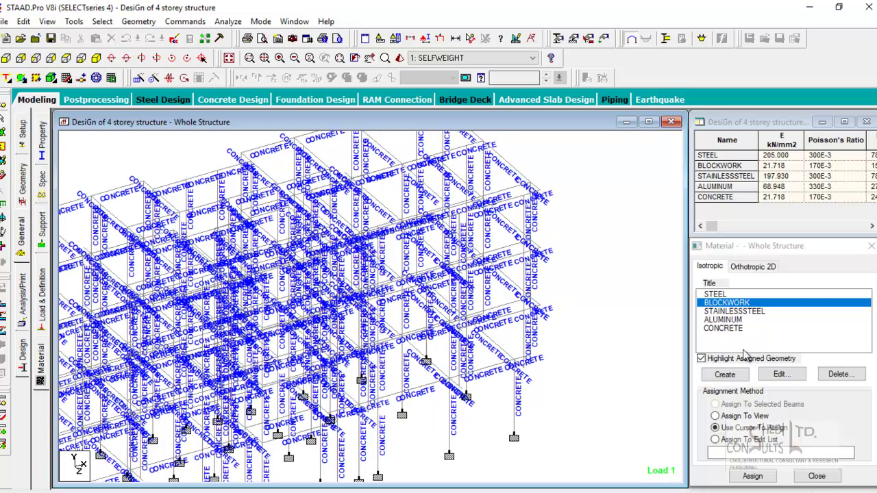
{"action": "left_click", "coordinate": [725, 375]}
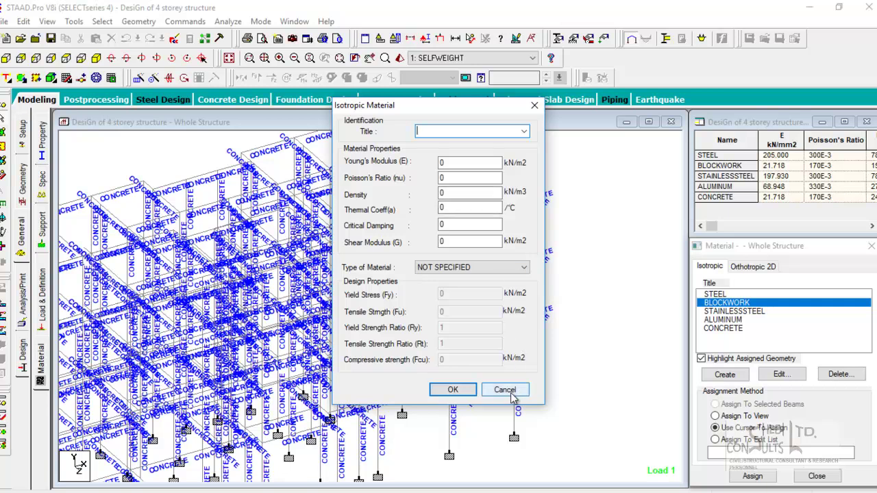
{"action": "left_click", "coordinate": [511, 394]}
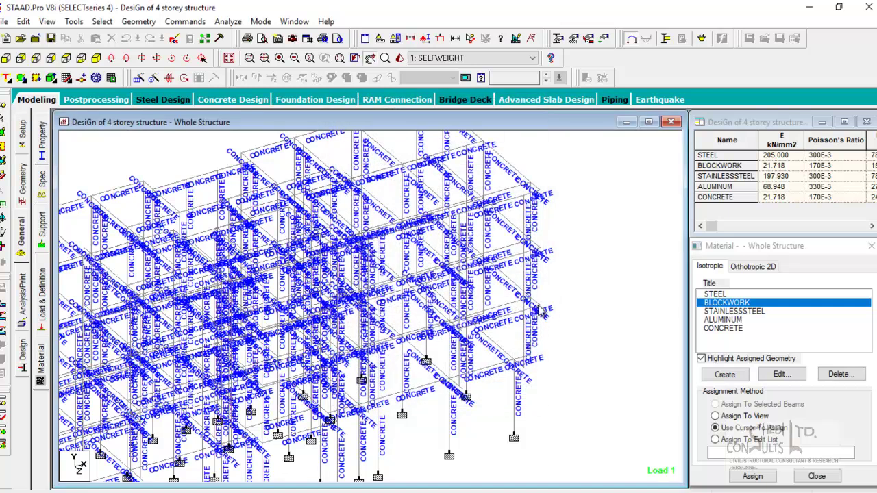
{"action": "middle_click_drag", "start_coordinate": [574, 309], "coordinate": [623, 352]}
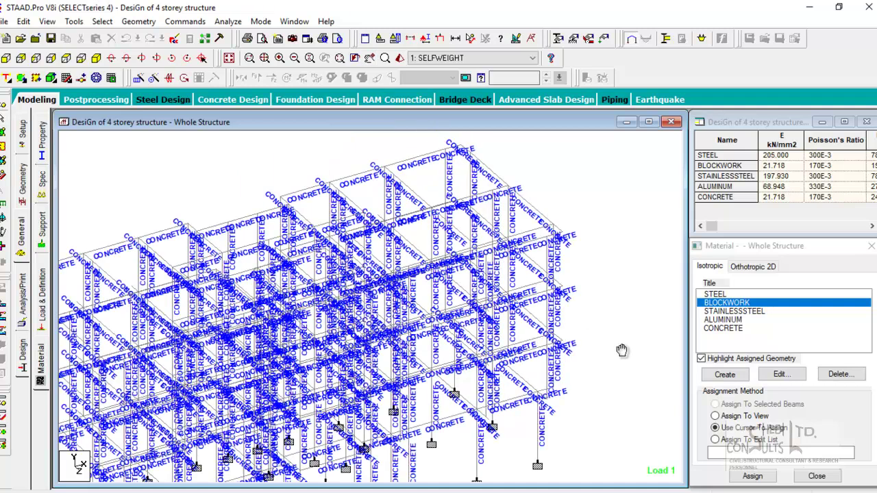
{"action": "middle_click_drag", "start_coordinate": [423, 342], "coordinate": [473, 266]}
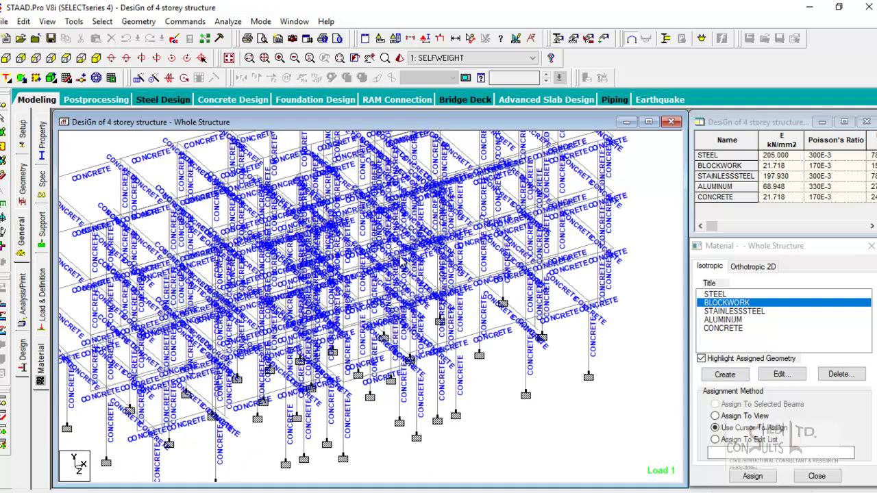
List the load case details and select the SELFWEIGHT Y -1 item under load case 1 to highlight its assigned members
{"action": "left_click", "coordinate": [43, 310]}
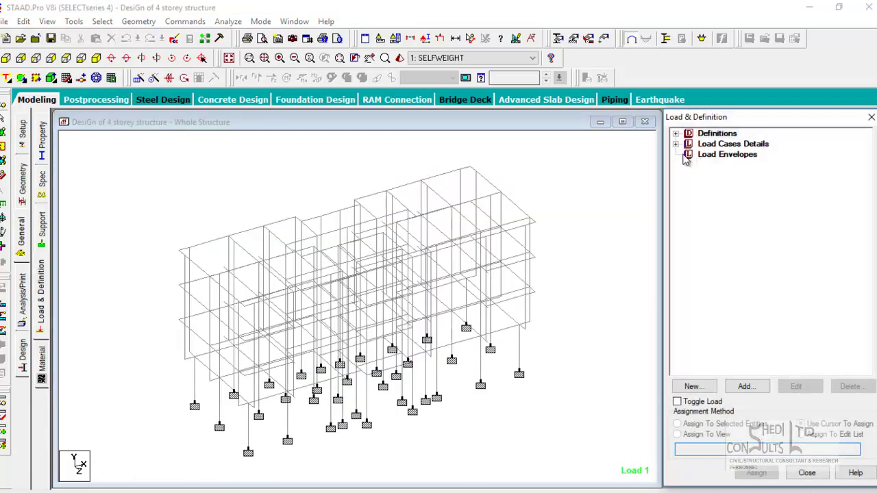
{"action": "left_click", "coordinate": [677, 144]}
{"action": "left_click", "coordinate": [689, 155]}
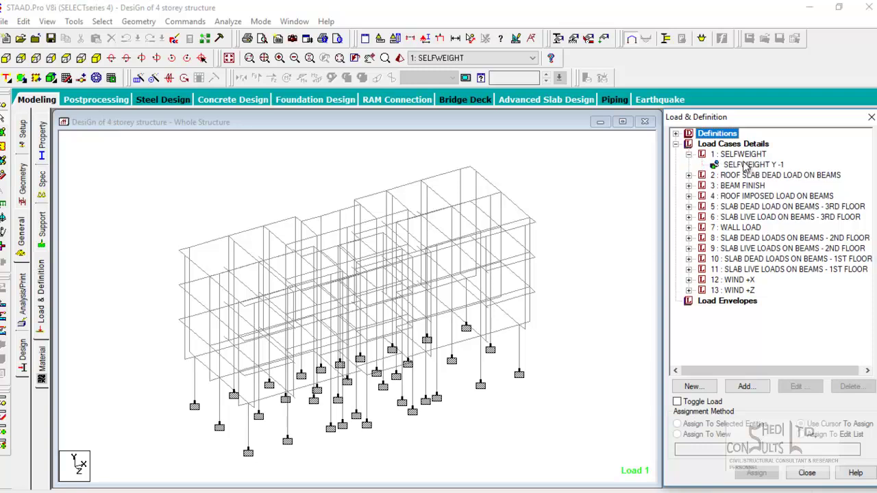
{"action": "left_click", "coordinate": [750, 165]}
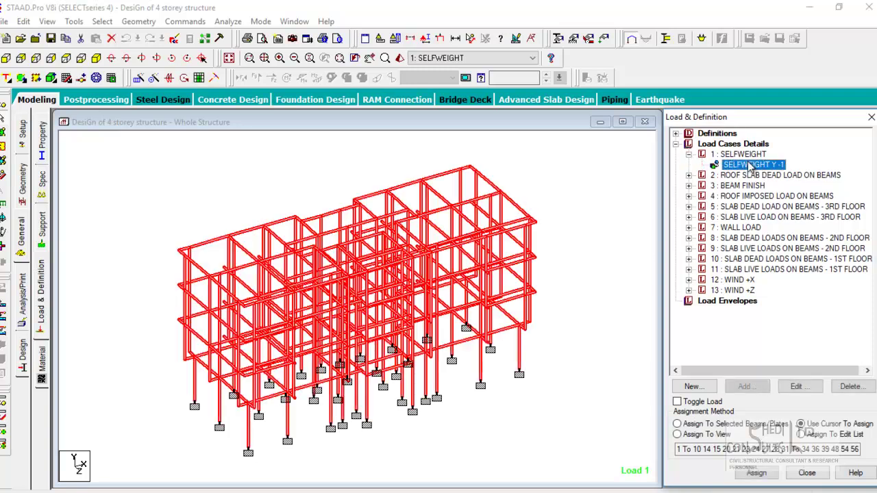
Display the -2.5 floor load item of load case 2, ROOF SLAB DEAD LOAD ON BEAMS, and inspect its distribution over the roof
{"action": "left_click", "coordinate": [688, 154]}
{"action": "left_click", "coordinate": [689, 165]}
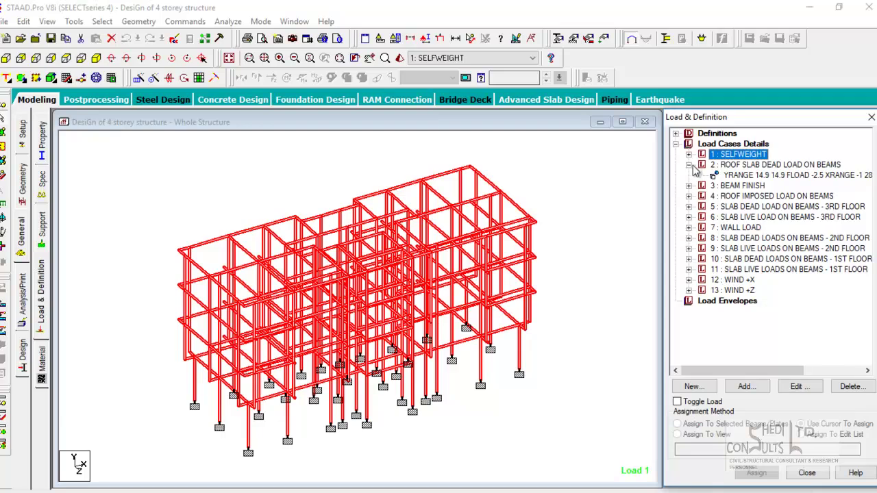
{"action": "left_click", "coordinate": [767, 176]}
{"action": "scroll", "coordinate": [319, 265], "scroll_direction": "up", "scroll_amount": 2}
{"action": "scroll", "coordinate": [318, 266], "scroll_direction": "down", "scroll_amount": 3}
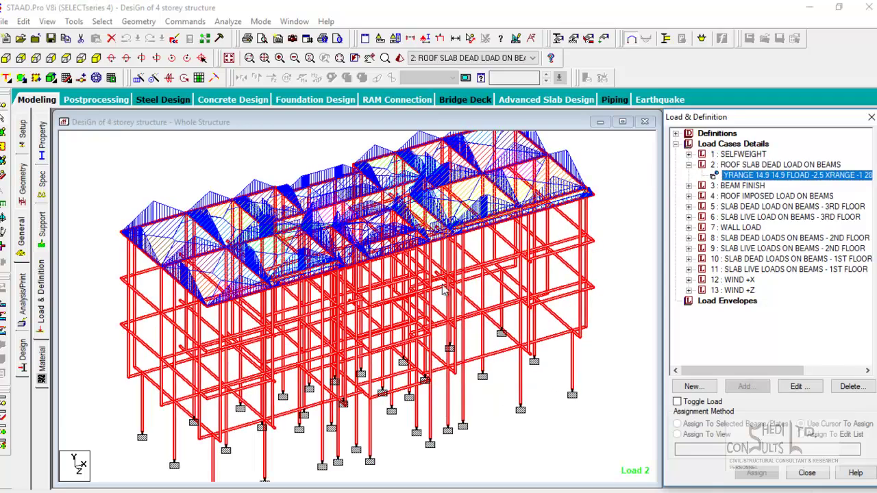
{"action": "scroll", "coordinate": [302, 271], "scroll_direction": "up", "scroll_amount": 5}
{"action": "scroll", "coordinate": [293, 274], "scroll_direction": "down", "scroll_amount": 5}
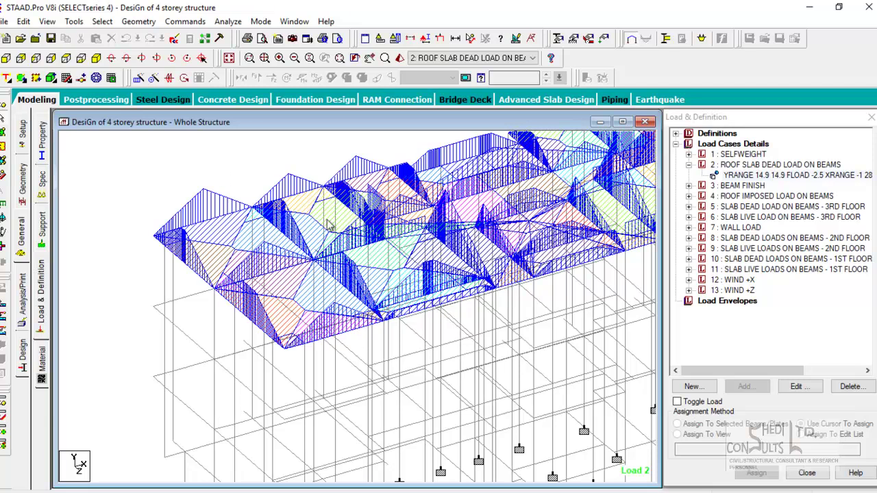
{"action": "scroll", "coordinate": [302, 236], "scroll_direction": "down", "scroll_amount": 2}
Select all roof-level beams in the front view, isolate them as the only objects shown, and return to the isometric view
{"action": "left_click", "coordinate": [10, 61]}
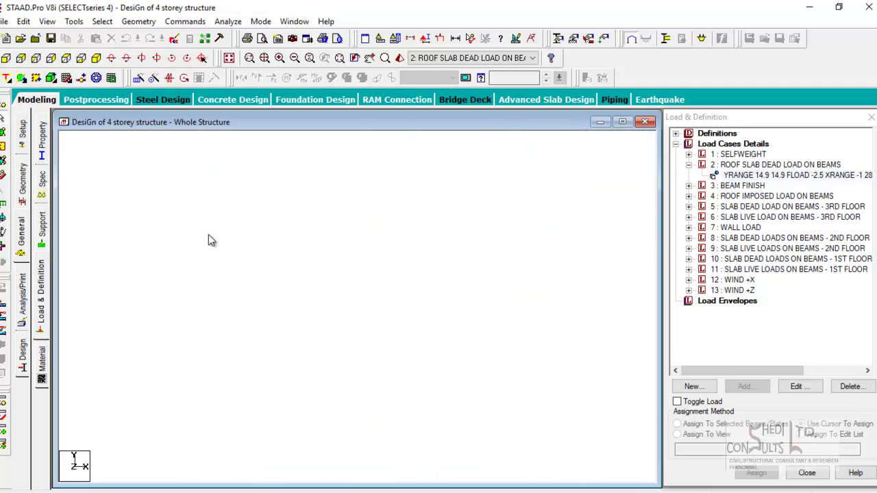
{"action": "scroll", "coordinate": [226, 246], "scroll_direction": "down", "scroll_amount": 3}
{"action": "left_click_drag", "start_coordinate": [205, 242], "coordinate": [538, 296]}
{"action": "left_click", "coordinate": [47, 21]}
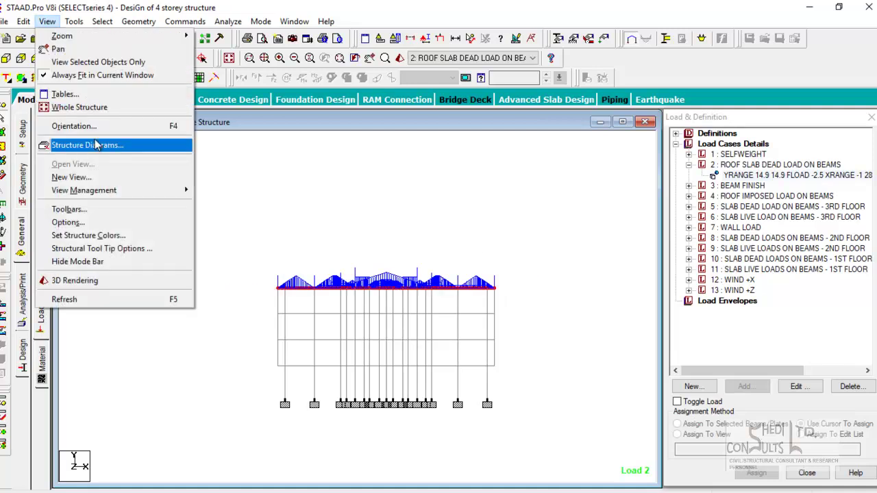
{"action": "left_click", "coordinate": [99, 57]}
{"action": "left_click", "coordinate": [97, 58]}
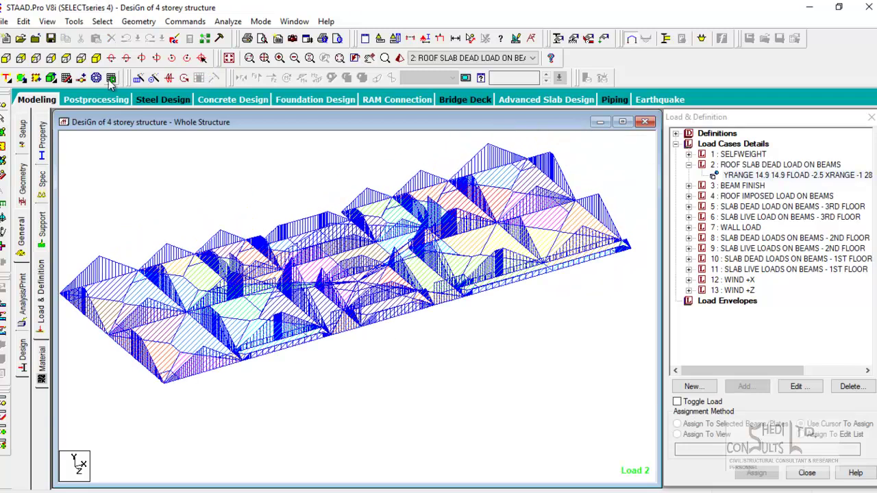
Examine the roof slab dead load distribution on the isolated roof beams from one end bay to the other
{"action": "left_click", "coordinate": [112, 59]}
{"action": "left_click", "coordinate": [112, 58]}
{"action": "scroll", "coordinate": [309, 288], "scroll_direction": "up", "scroll_amount": 1}
{"action": "middle_click_drag", "start_coordinate": [310, 290], "coordinate": [394, 258]}
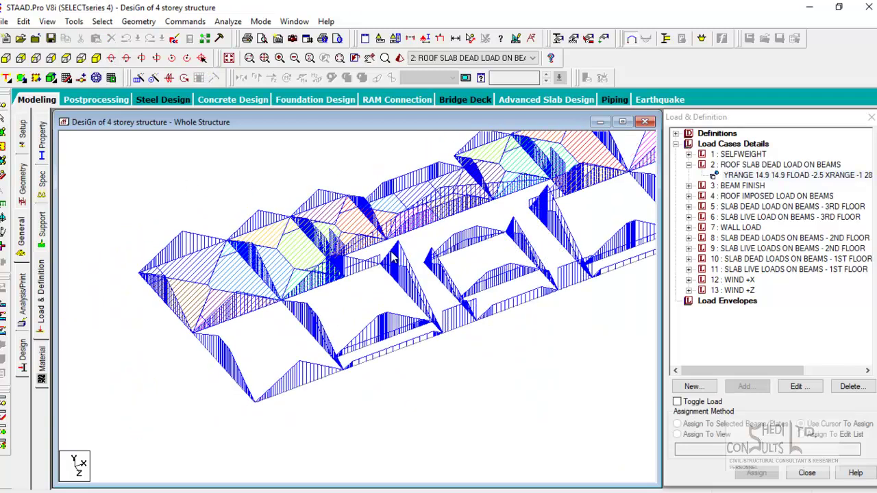
{"action": "middle_click_drag", "start_coordinate": [219, 310], "coordinate": [292, 299]}
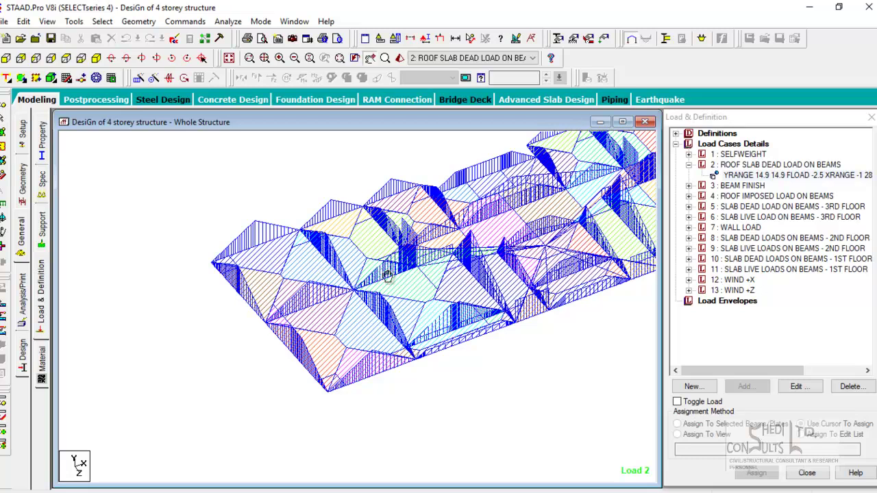
{"action": "scroll", "coordinate": [521, 322], "scroll_direction": "up", "scroll_amount": 2}
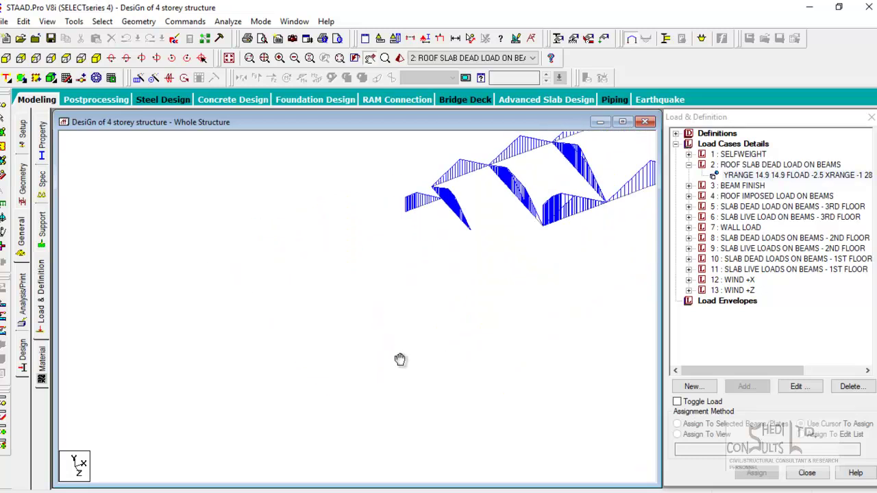
{"action": "scroll", "coordinate": [507, 308], "scroll_direction": "up", "scroll_amount": 1}
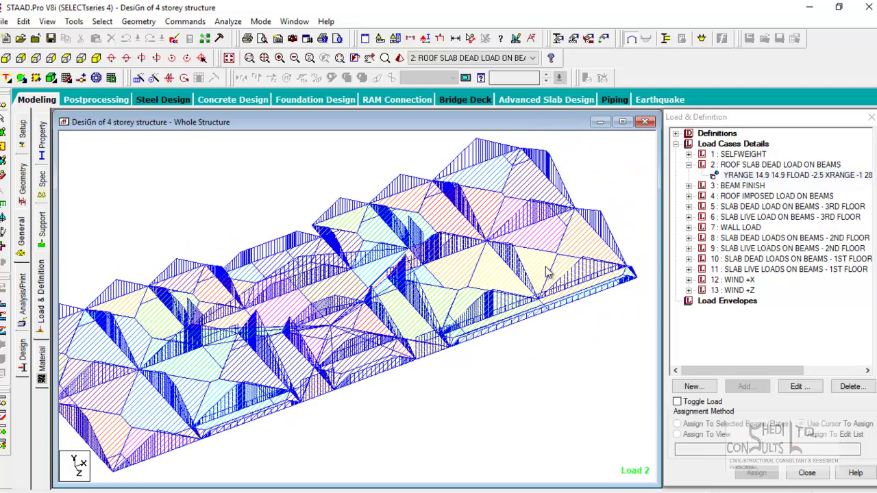
{"action": "middle_click_drag", "start_coordinate": [316, 343], "coordinate": [492, 269]}
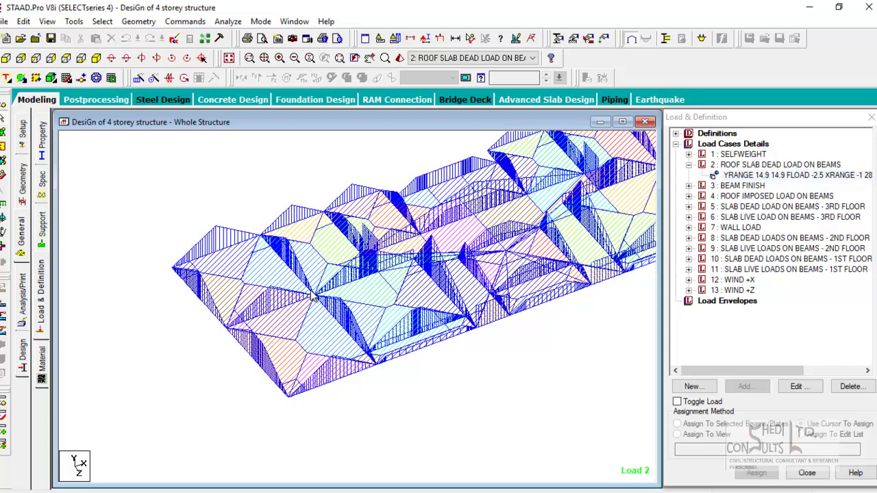
{"action": "middle_click_drag", "start_coordinate": [348, 259], "coordinate": [355, 287]}
Measure the outer edge and the adjoining cross-beam side of the second rear roof panel, node to node
{"action": "left_click", "coordinate": [470, 40]}
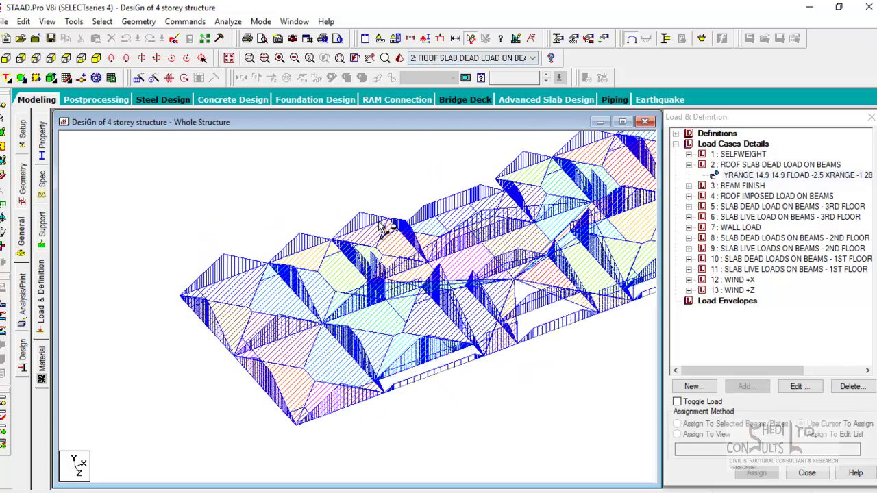
{"action": "left_click", "coordinate": [269, 264]}
{"action": "left_click", "coordinate": [332, 240]}
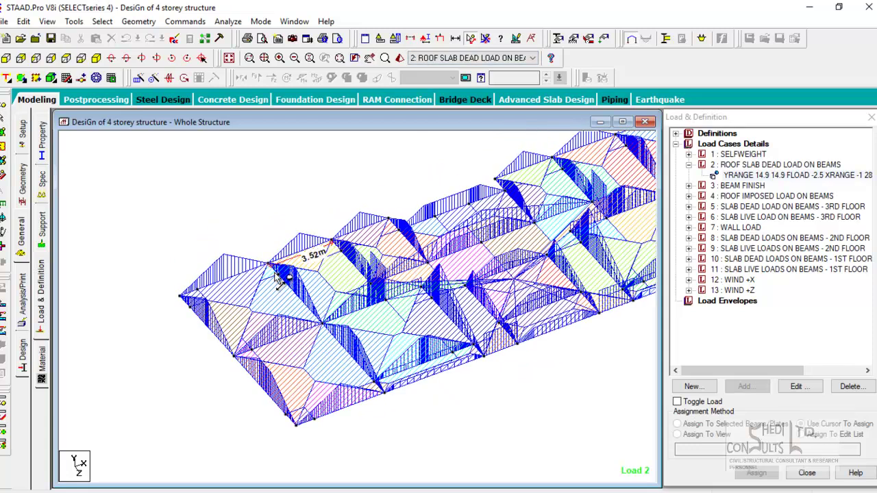
{"action": "left_click", "coordinate": [269, 264]}
{"action": "left_click", "coordinate": [319, 323]}
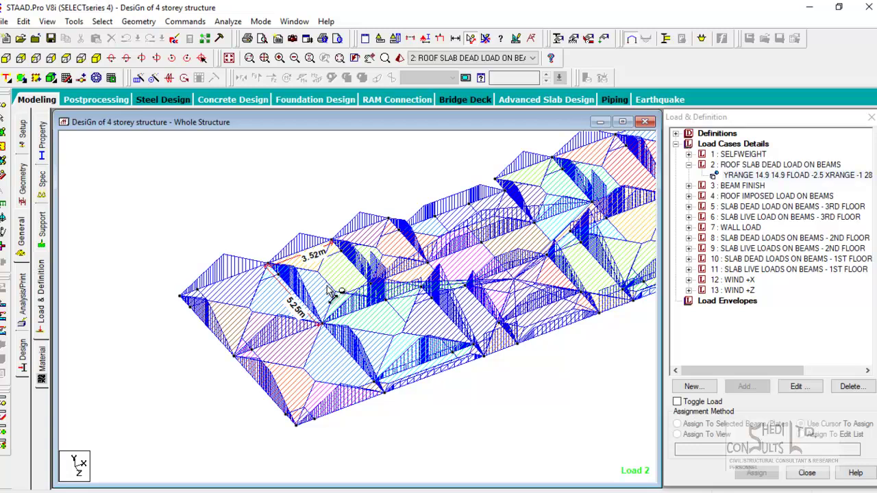
Examine the triangular and trapezoidal load areas on the beams around the dimensioned roof panel and its neighbouring bays
{"action": "scroll", "coordinate": [332, 293], "scroll_direction": "up", "scroll_amount": 2}
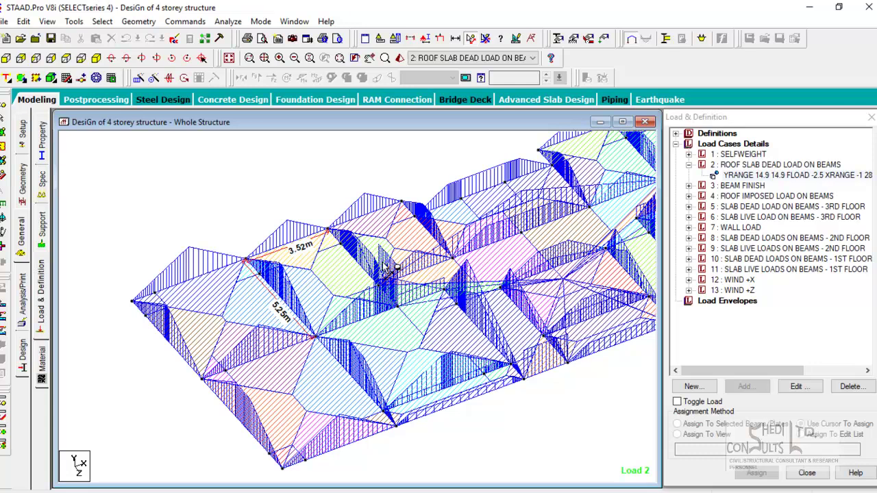
{"action": "middle_click_drag", "start_coordinate": [329, 308], "coordinate": [313, 293]}
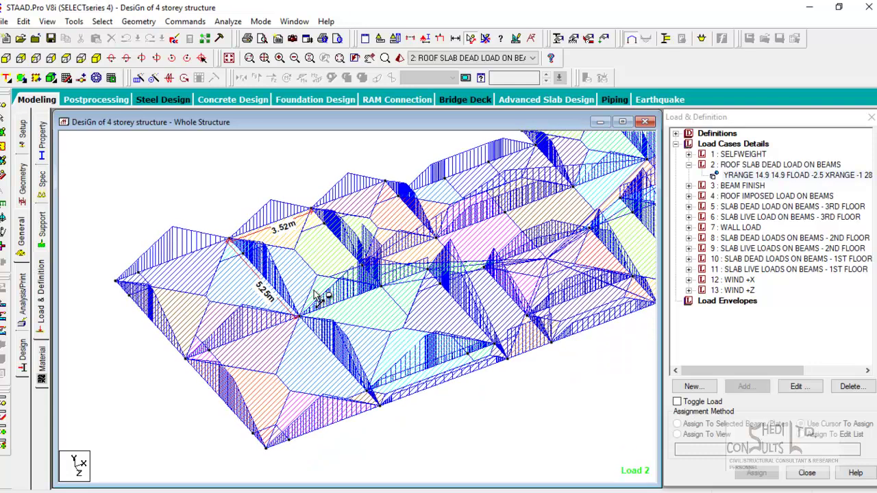
{"action": "middle_click_drag", "start_coordinate": [277, 299], "coordinate": [284, 293]}
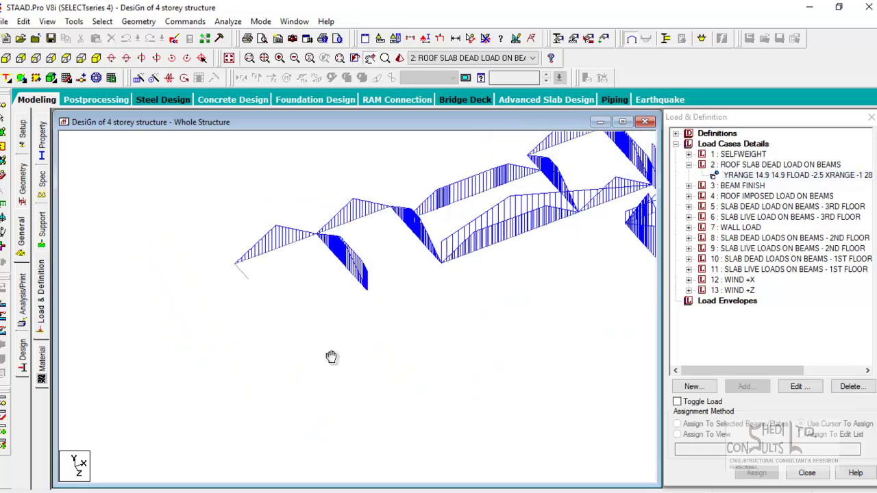
{"action": "middle_click_drag", "start_coordinate": [332, 357], "coordinate": [283, 325]}
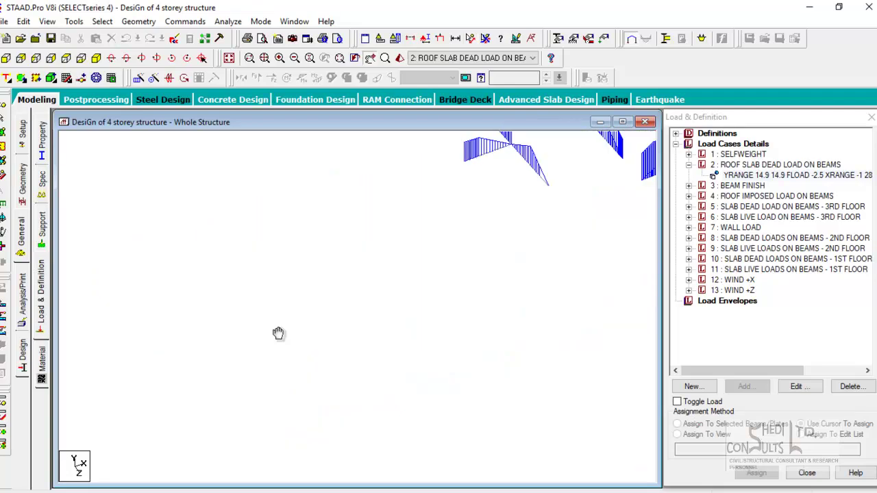
{"action": "left_click_drag", "start_coordinate": [279, 333], "coordinate": [348, 347]}
{"action": "scroll", "coordinate": [344, 321], "scroll_direction": "up", "scroll_amount": 5}
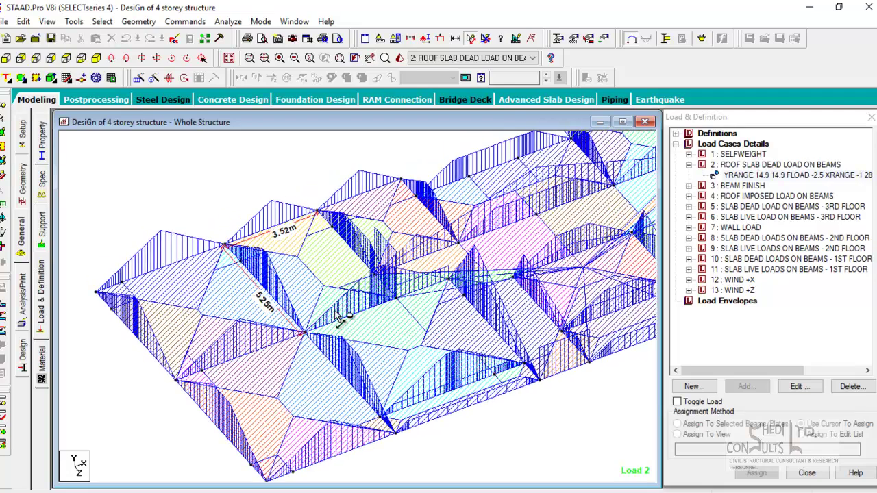
{"action": "left_click_drag", "start_coordinate": [318, 274], "coordinate": [350, 278]}
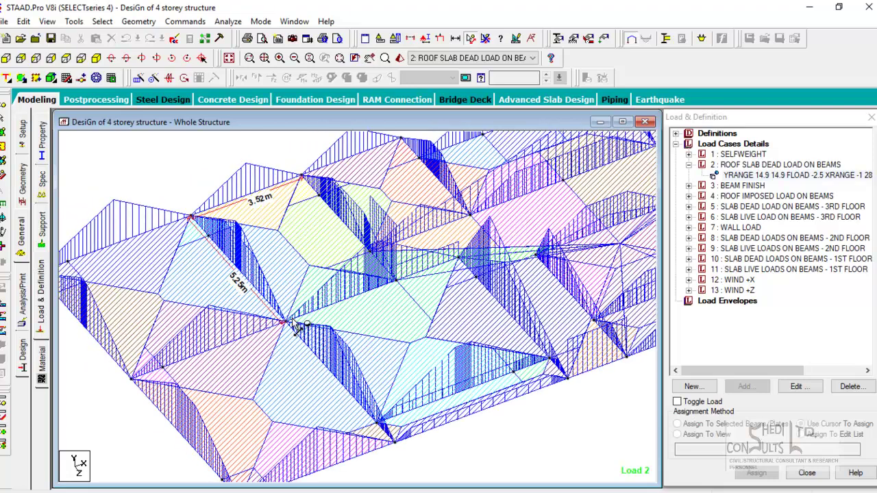
{"action": "left_click_drag", "start_coordinate": [315, 320], "coordinate": [324, 323]}
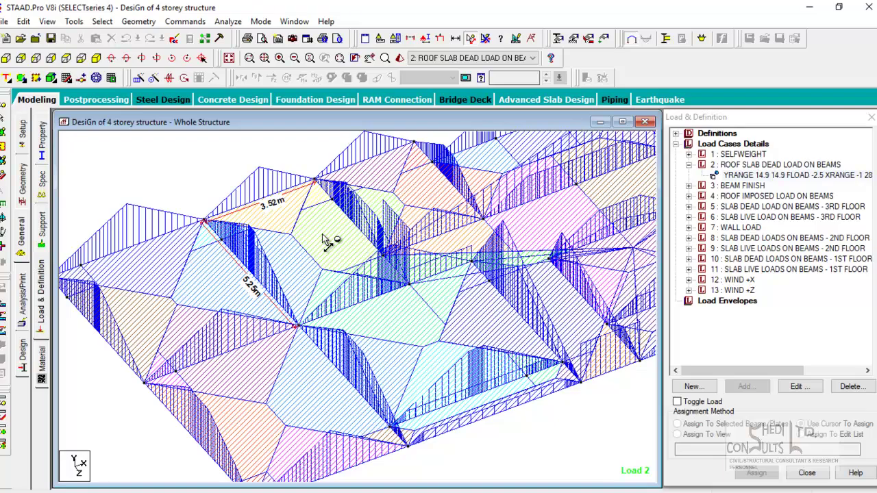
{"action": "scroll", "coordinate": [367, 294], "scroll_direction": "down", "scroll_amount": 2}
{"action": "middle_click_drag", "start_coordinate": [377, 308], "coordinate": [345, 304]}
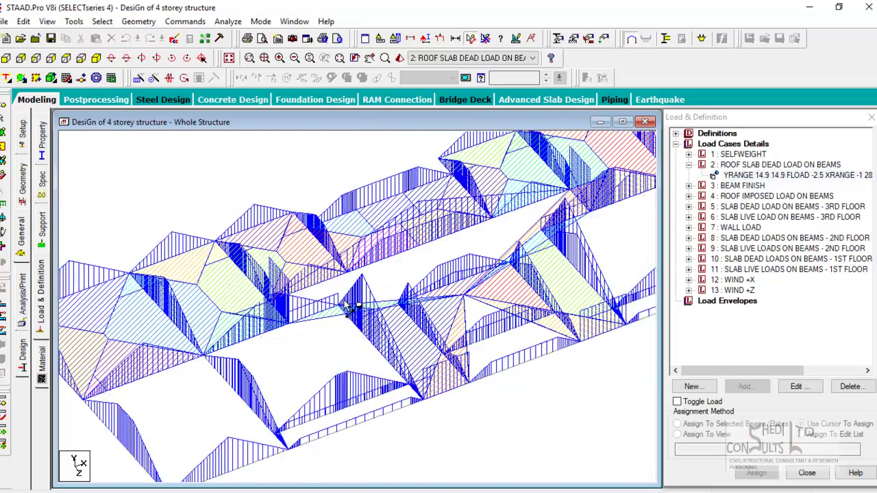
Check the node coordinates at the corners of the rear end roof panel and the adjoining dimensioned panel
{"action": "middle_click_drag", "start_coordinate": [100, 327], "coordinate": [176, 266]}
{"action": "scroll", "coordinate": [261, 304], "scroll_direction": "down", "scroll_amount": 1}
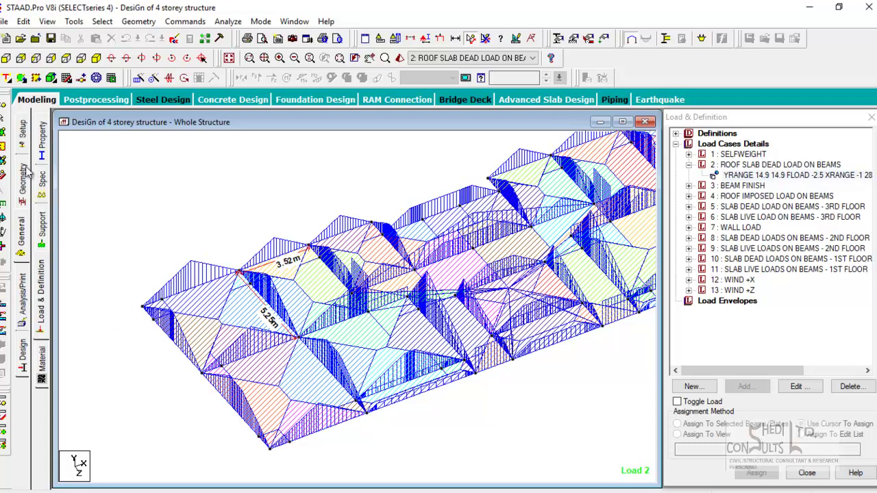
{"action": "left_click", "coordinate": [2, 118]}
{"action": "mouse_move", "coordinate": [146, 315]}
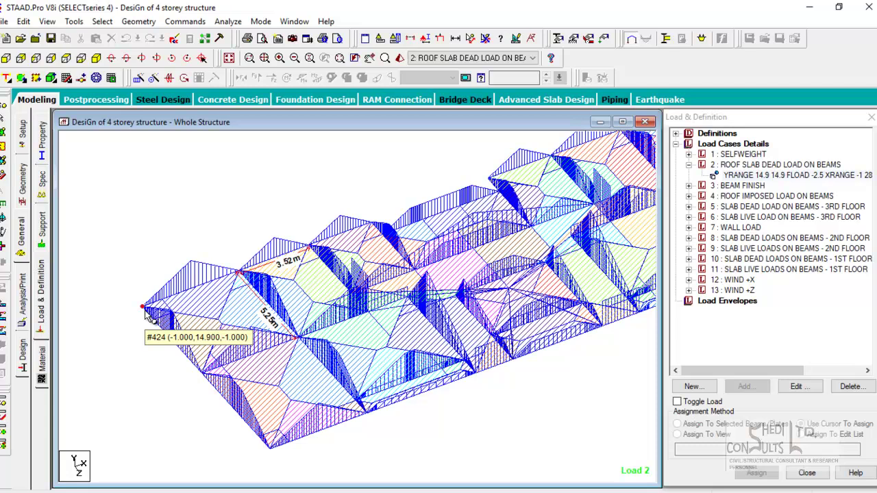
{"action": "mouse_move", "coordinate": [239, 275]}
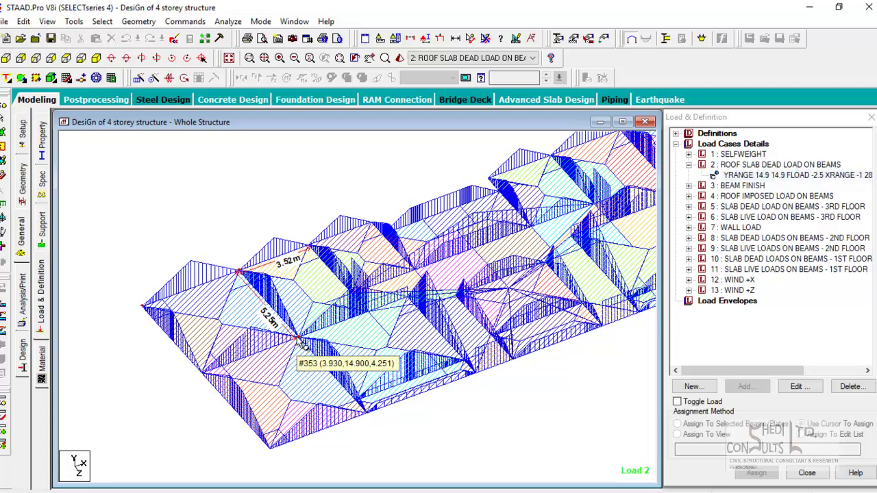
Review the pressure, direction and coordinate ranges of the roof slab floor load definition, leaving the settings as they are
{"action": "left_click", "coordinate": [760, 176]}
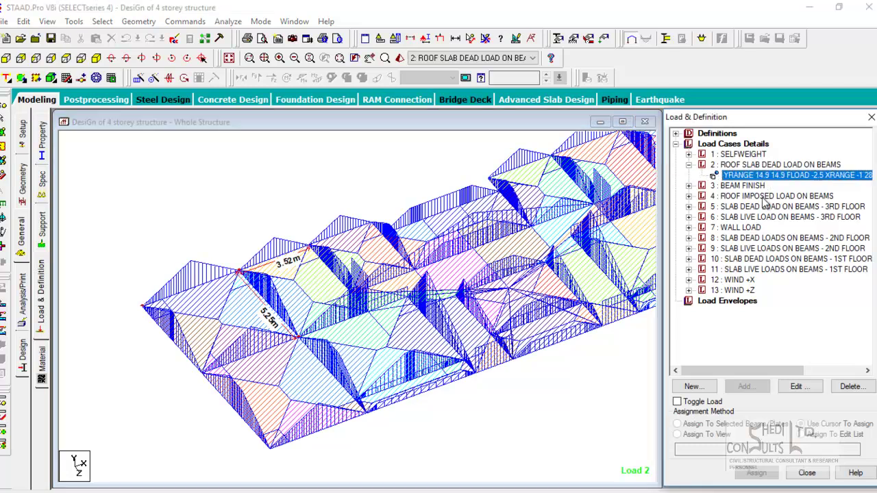
{"action": "left_click", "coordinate": [798, 386]}
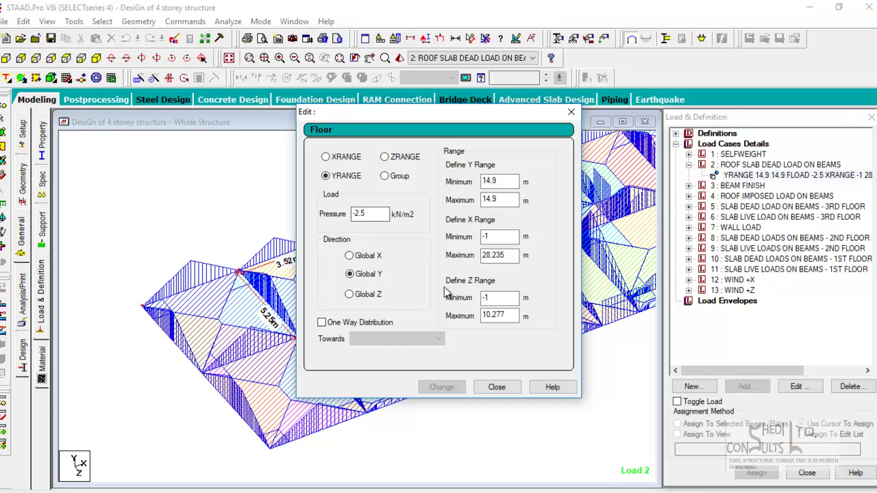
{"action": "left_click", "coordinate": [500, 386]}
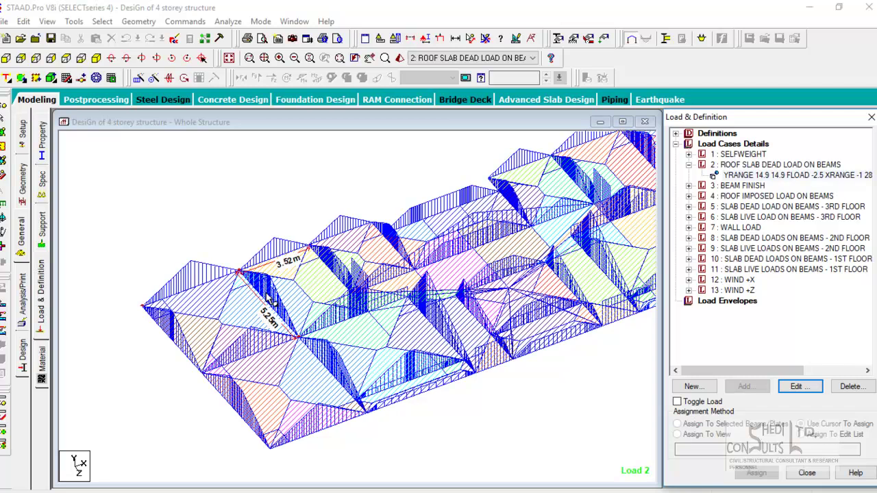
{"action": "scroll", "coordinate": [321, 291], "scroll_direction": "up", "scroll_amount": 1}
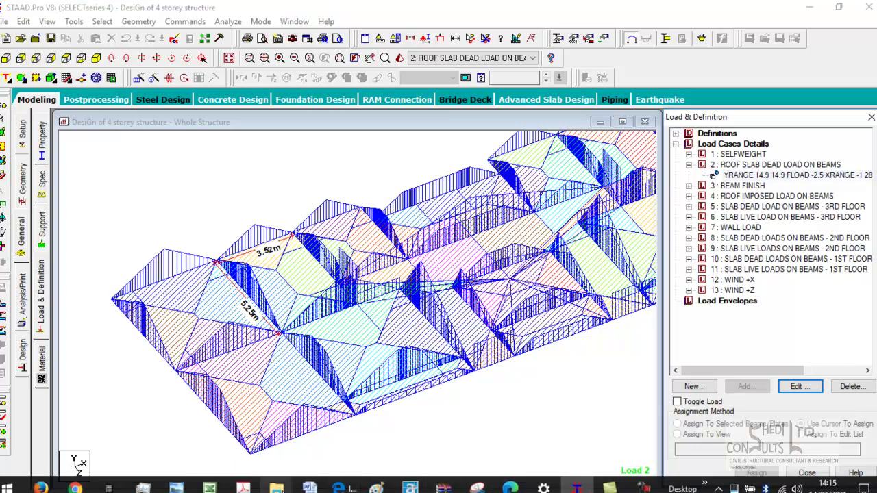
Switch to the Reynolds's Reinforced Concrete Designer's Handbook PDF in Adobe Acrobat and go to the commented yield line table on page 81
{"action": "mouse_move", "coordinate": [244, 488]}
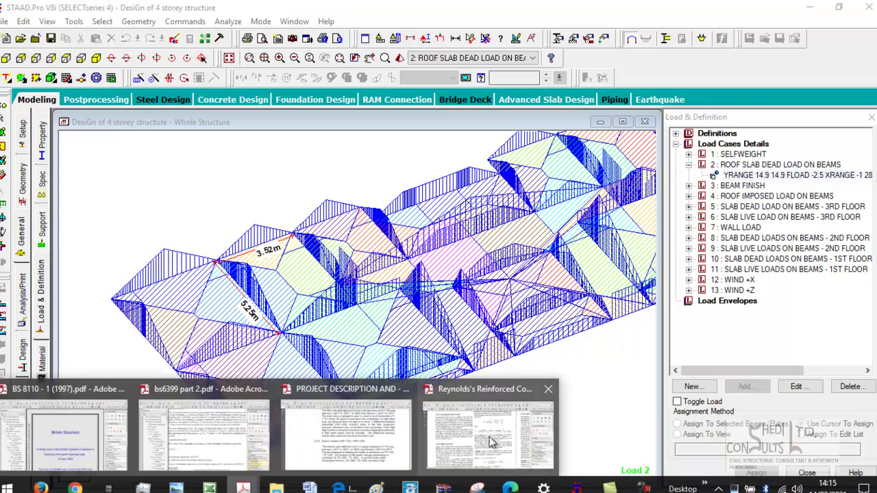
{"action": "left_click", "coordinate": [494, 452]}
{"action": "scroll", "coordinate": [718, 399], "scroll_direction": "down", "scroll_amount": 15}
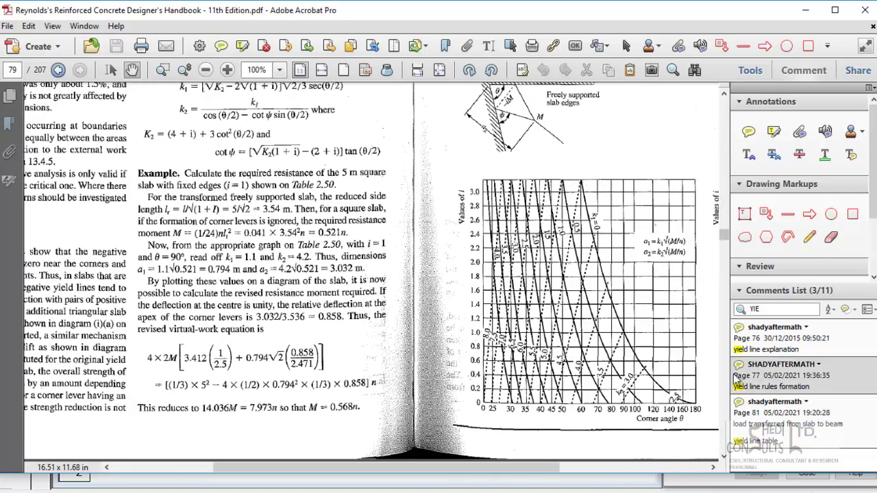
{"action": "scroll", "coordinate": [719, 398], "scroll_direction": "down", "scroll_amount": 10}
{"action": "left_click", "coordinate": [733, 402]}
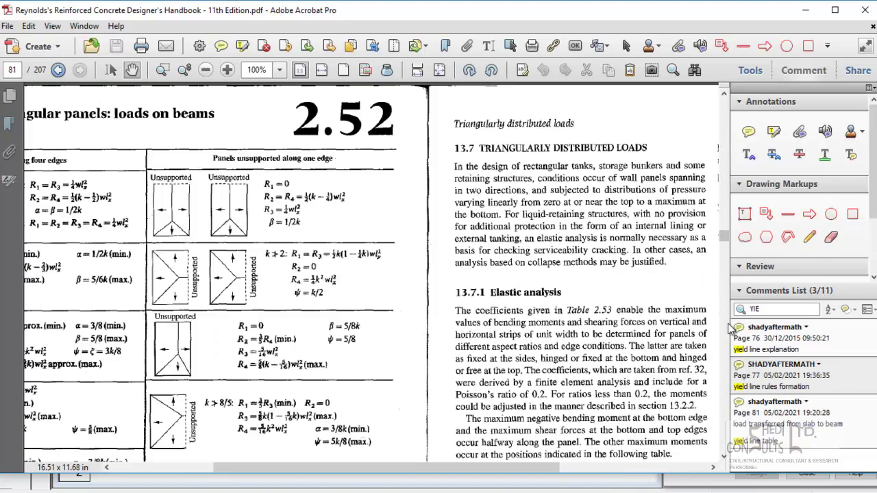
Examine the slab panel load patterns in Table 2.52, including the span ratio definition and the condition of supports legend
{"action": "scroll", "coordinate": [359, 330], "scroll_direction": "down", "scroll_amount": 2}
{"action": "left_click_drag", "start_coordinate": [359, 330], "coordinate": [383, 326]}
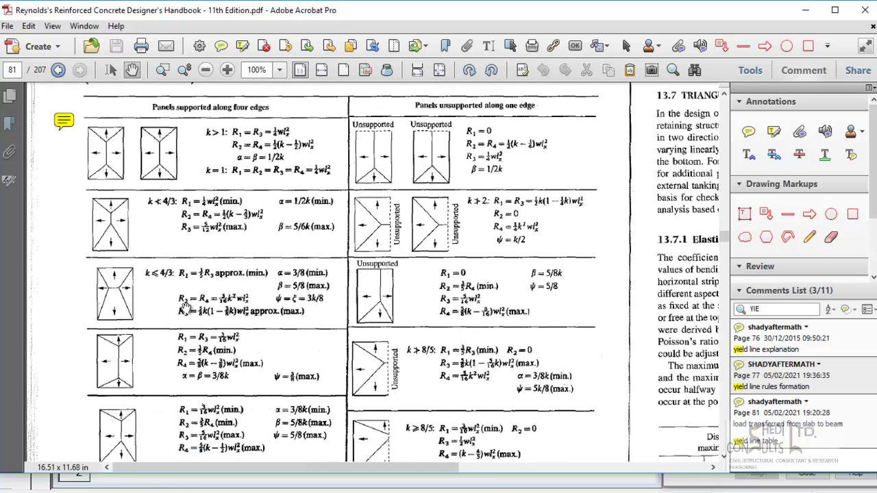
{"action": "scroll", "coordinate": [146, 176], "scroll_direction": "up", "scroll_amount": 2}
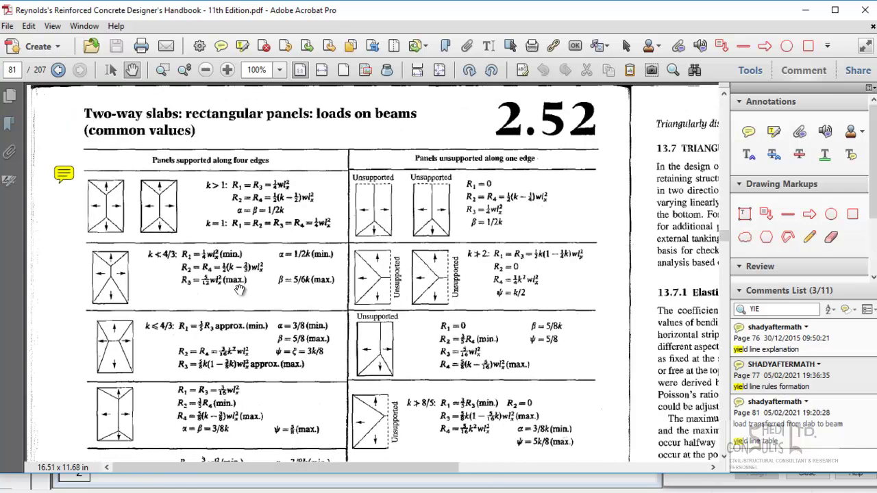
{"action": "scroll", "coordinate": [350, 381], "scroll_direction": "down", "scroll_amount": 2}
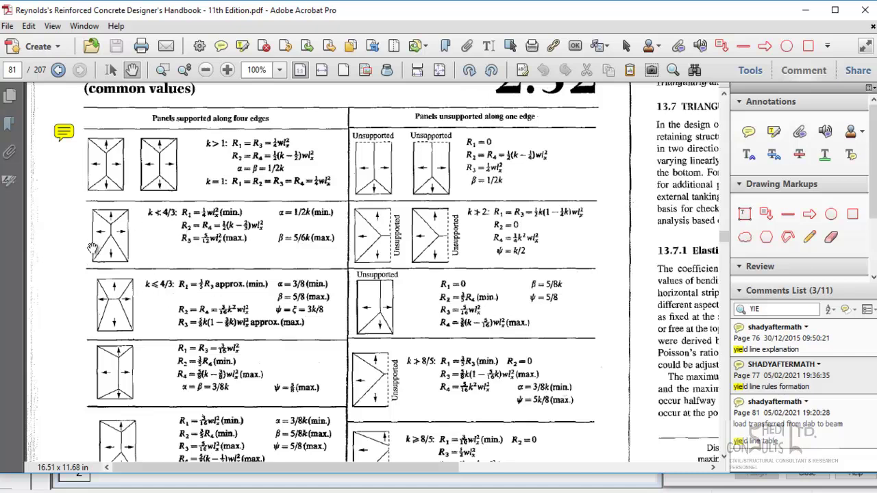
{"action": "scroll", "coordinate": [243, 321], "scroll_direction": "down", "scroll_amount": 6}
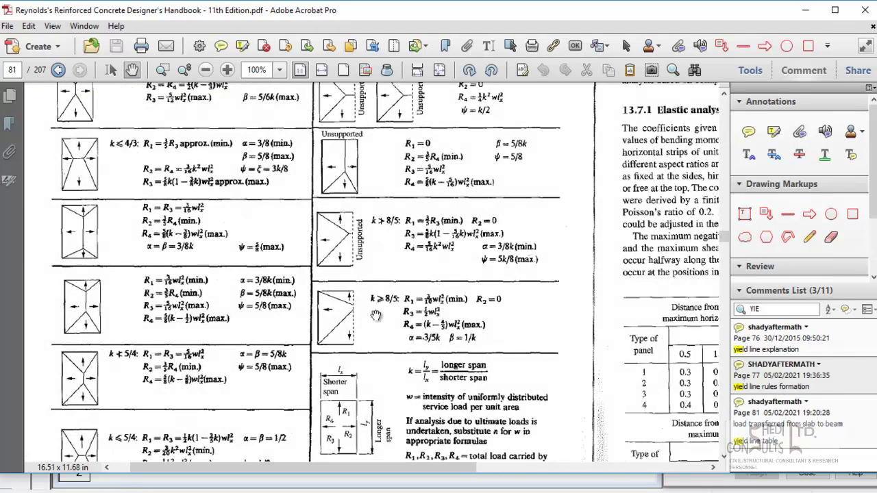
{"action": "scroll", "coordinate": [384, 398], "scroll_direction": "down", "scroll_amount": 3}
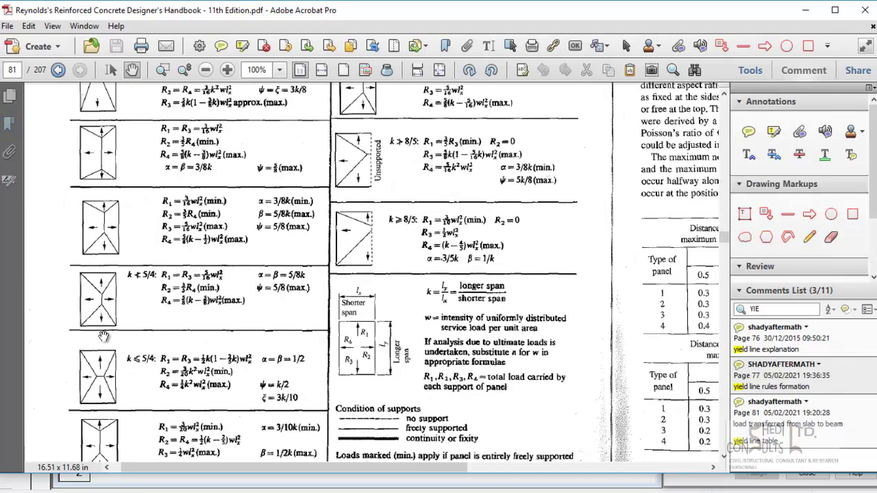
{"action": "scroll", "coordinate": [102, 336], "scroll_direction": "down", "scroll_amount": 2}
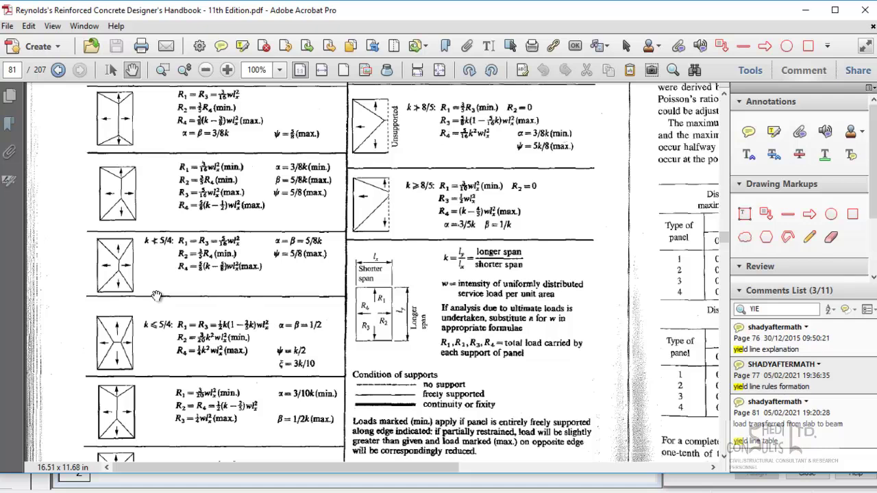
{"action": "left_click_drag", "start_coordinate": [440, 414], "coordinate": [414, 321]}
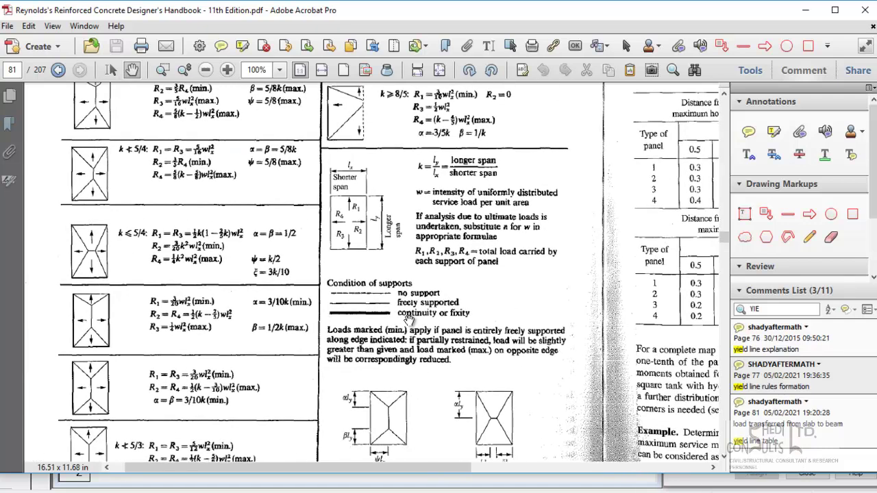
{"action": "scroll", "coordinate": [390, 314], "scroll_direction": "up", "scroll_amount": 4, "text": "ctrl"}
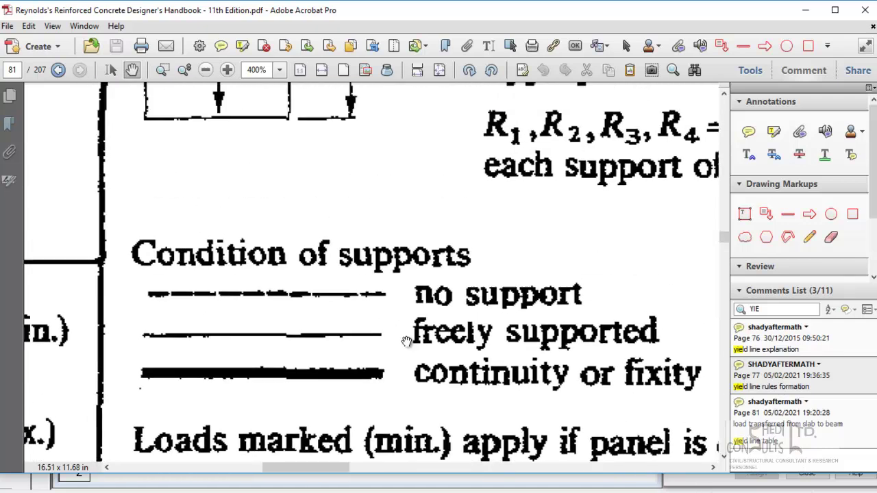
{"action": "scroll", "coordinate": [405, 337], "scroll_direction": "down", "scroll_amount": 2, "text": "ctrl"}
Return to STAAD.Pro and display the uniform member load of the BEAM FINISH load case
{"action": "left_click", "coordinate": [804, 11]}
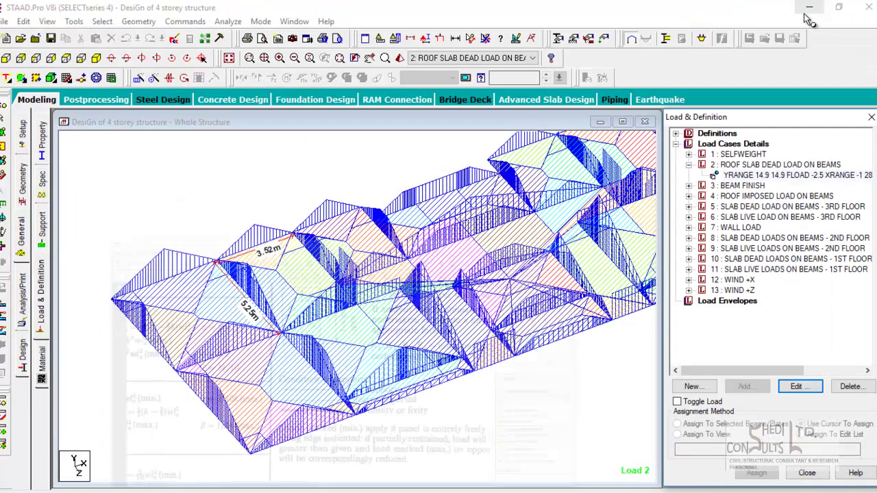
{"action": "left_click", "coordinate": [689, 185]}
{"action": "left_click", "coordinate": [740, 197]}
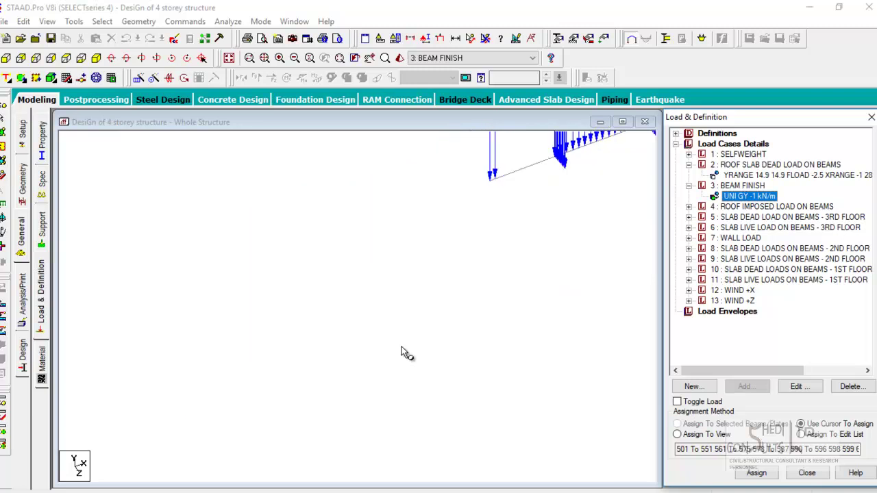
Switch to AutoCAD and bring up the four storey.dwg architectural drawing
{"action": "mouse_move", "coordinate": [442, 487]}
{"action": "left_click", "coordinate": [376, 487]}
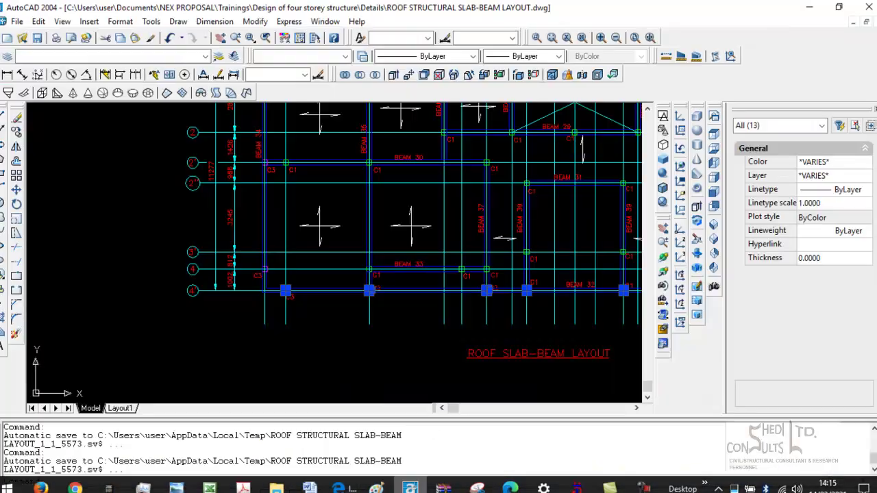
{"action": "left_click", "coordinate": [325, 22]}
{"action": "left_click", "coordinate": [375, 132]}
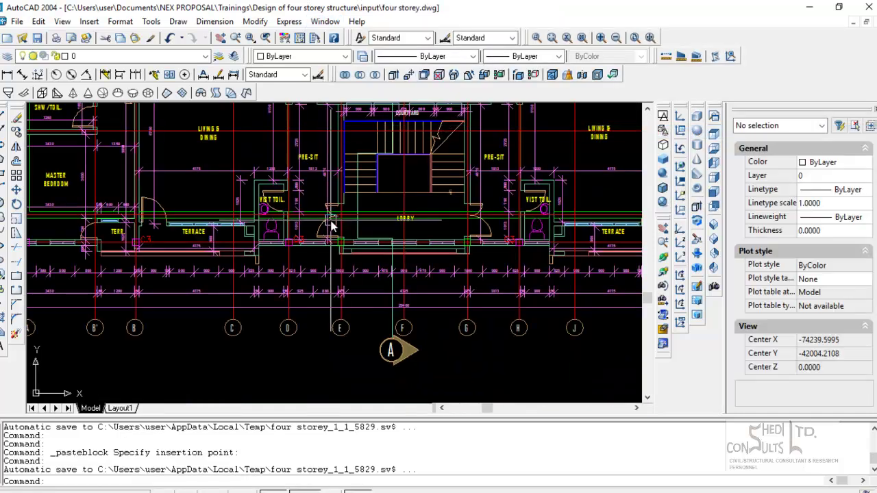
Look through the floor plans and elevations in the drawing to locate the building section
{"action": "scroll", "coordinate": [365, 233], "scroll_direction": "down", "scroll_amount": 5}
{"action": "scroll", "coordinate": [194, 322], "scroll_direction": "up", "scroll_amount": 6}
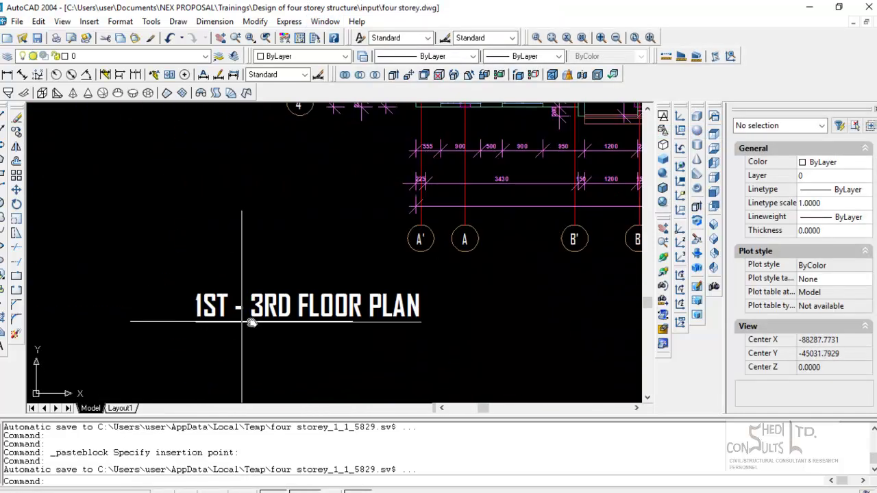
{"action": "scroll", "coordinate": [303, 316], "scroll_direction": "down", "scroll_amount": 4}
{"action": "middle_click_drag", "start_coordinate": [415, 244], "coordinate": [312, 312]}
{"action": "scroll", "coordinate": [312, 312], "scroll_direction": "down", "scroll_amount": 6}
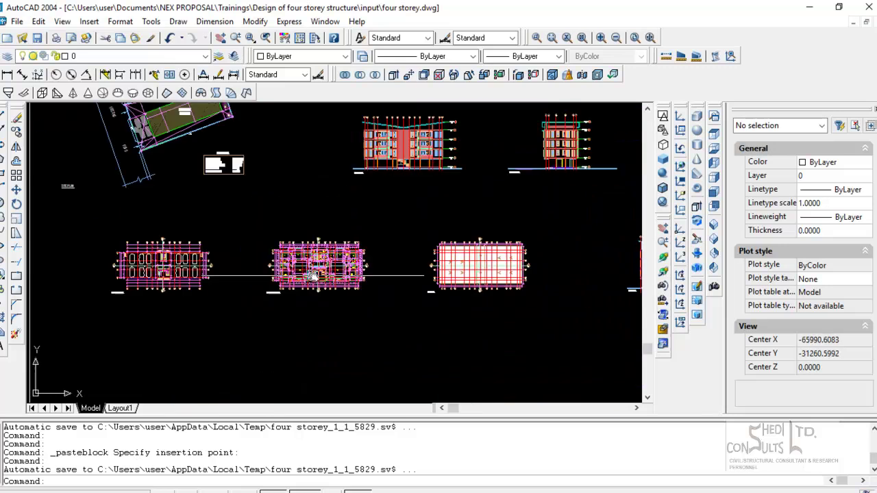
{"action": "scroll", "coordinate": [388, 285], "scroll_direction": "up", "scroll_amount": 4}
{"action": "middle_click_drag", "start_coordinate": [389, 285], "coordinate": [241, 288]}
{"action": "scroll", "coordinate": [412, 252], "scroll_direction": "up", "scroll_amount": 5}
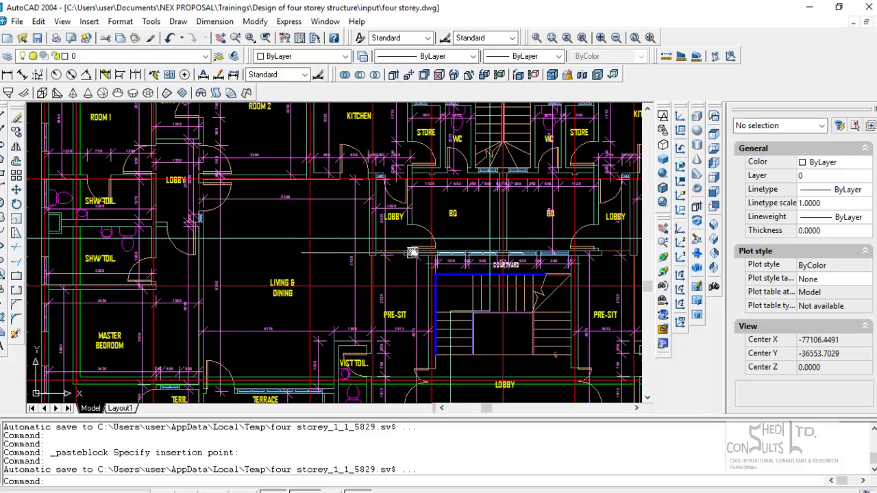
{"action": "middle_click_drag", "start_coordinate": [333, 305], "coordinate": [392, 403]}
{"action": "scroll", "coordinate": [370, 288], "scroll_direction": "down", "scroll_amount": 6}
{"action": "mouse_move", "coordinate": [370, 287]}
{"action": "middle_mouse_down"}
{"action": "mouse_move", "coordinate": [226, 288]}
{"action": "mouse_move", "coordinate": [177, 300]}
{"action": "middle_mouse_up"}
{"action": "middle_click_drag", "start_coordinate": [382, 177], "coordinate": [393, 297]}
{"action": "mouse_move", "coordinate": [440, 177]}
{"action": "middle_mouse_down"}
{"action": "mouse_move", "coordinate": [305, 219]}
{"action": "mouse_move", "coordinate": [422, 88]}
{"action": "middle_mouse_up"}
{"action": "mouse_move", "coordinate": [493, 254]}
{"action": "middle_mouse_down"}
{"action": "mouse_move", "coordinate": [345, 308]}
{"action": "mouse_move", "coordinate": [188, 331]}
{"action": "middle_mouse_up"}
{"action": "mouse_move", "coordinate": [582, 272]}
{"action": "middle_mouse_down"}
{"action": "mouse_move", "coordinate": [519, 273]}
{"action": "mouse_move", "coordinate": [309, 190]}
{"action": "middle_mouse_up"}
Examine the roof slab, its beams and the walls below the roof members in the section, especially around grids C to E
{"action": "scroll", "coordinate": [171, 281], "scroll_direction": "up", "scroll_amount": 9}
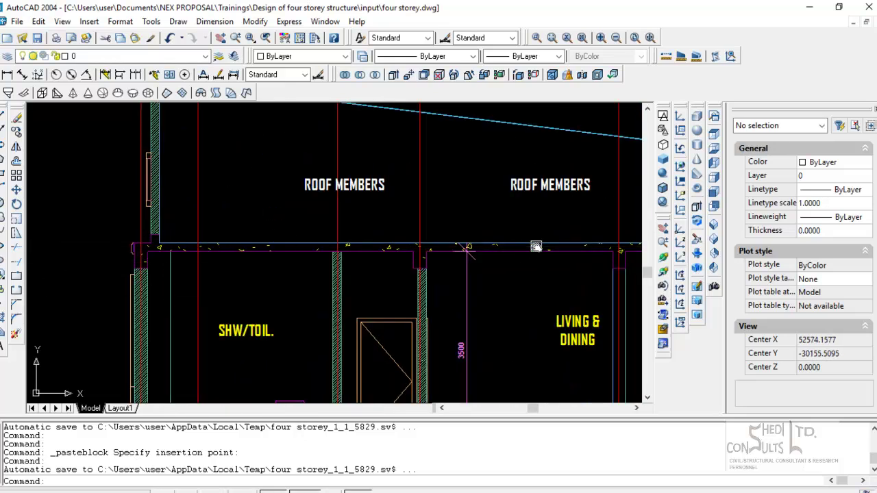
{"action": "scroll", "coordinate": [536, 246], "scroll_direction": "down", "scroll_amount": 4}
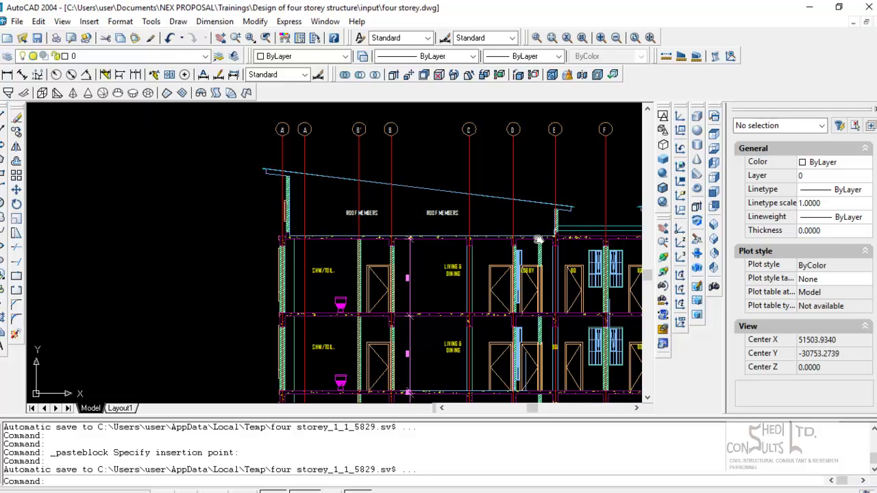
{"action": "scroll", "coordinate": [538, 240], "scroll_direction": "up", "scroll_amount": 6}
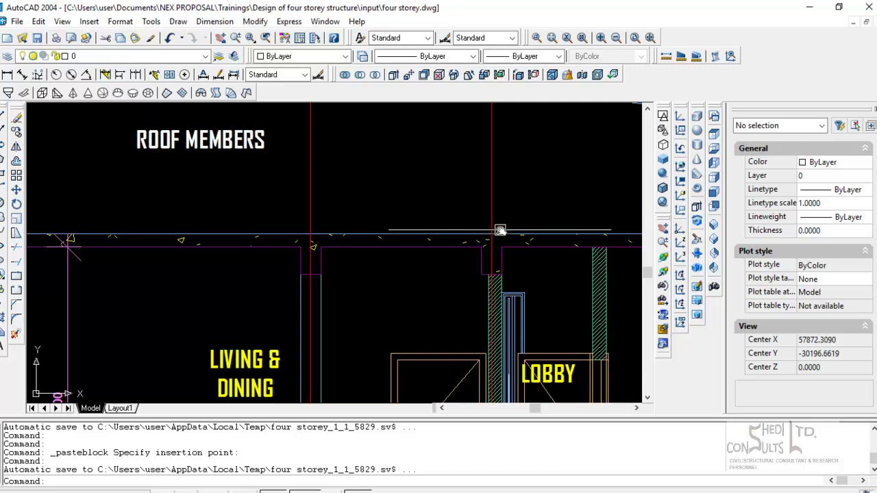
{"action": "middle_click_drag", "start_coordinate": [502, 248], "coordinate": [514, 294]}
{"action": "scroll", "coordinate": [500, 272], "scroll_direction": "down", "scroll_amount": 5}
{"action": "scroll", "coordinate": [515, 293], "scroll_direction": "up", "scroll_amount": 5}
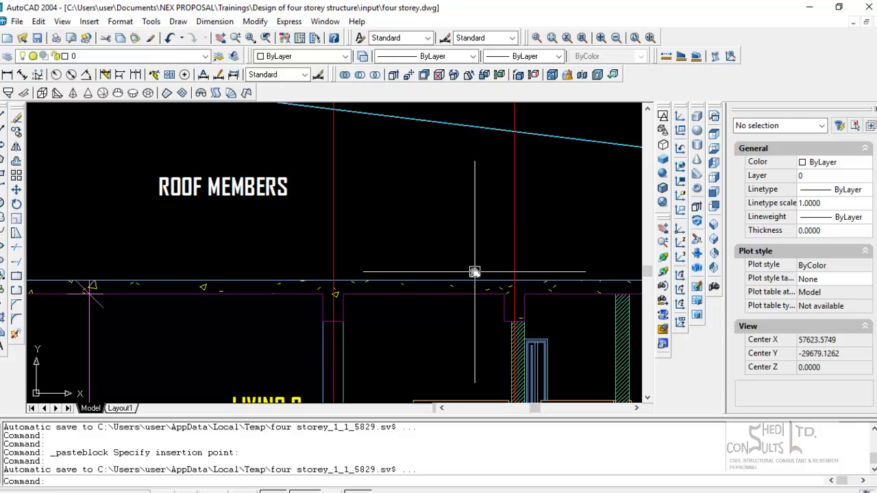
{"action": "scroll", "coordinate": [528, 274], "scroll_direction": "down", "scroll_amount": 3}
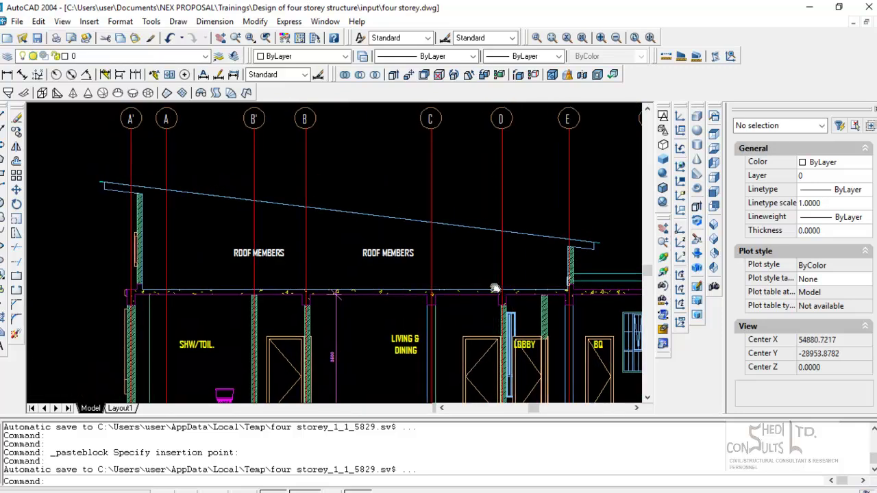
{"action": "mouse_move", "coordinate": [495, 290]}
{"action": "middle_mouse_down"}
{"action": "mouse_move", "coordinate": [501, 256]}
{"action": "mouse_move", "coordinate": [506, 267]}
{"action": "middle_mouse_up"}
{"action": "scroll", "coordinate": [507, 267], "scroll_direction": "up", "scroll_amount": 4}
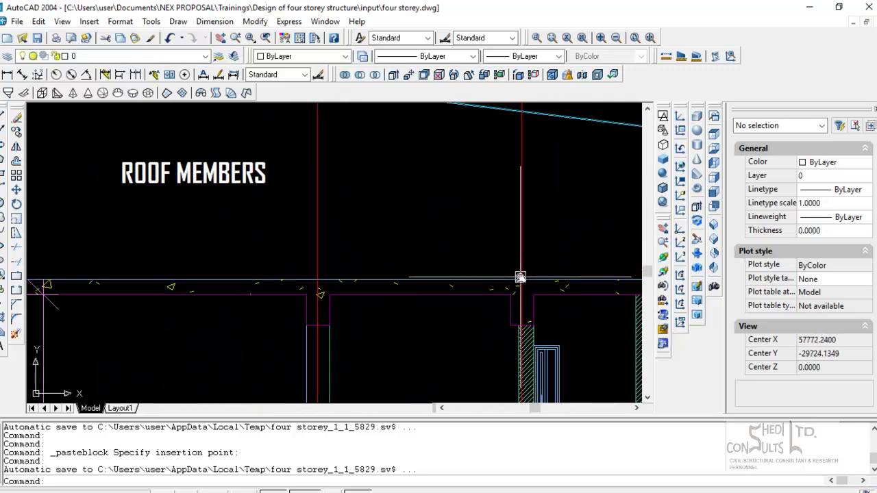
{"action": "scroll", "coordinate": [517, 284], "scroll_direction": "down", "scroll_amount": 5}
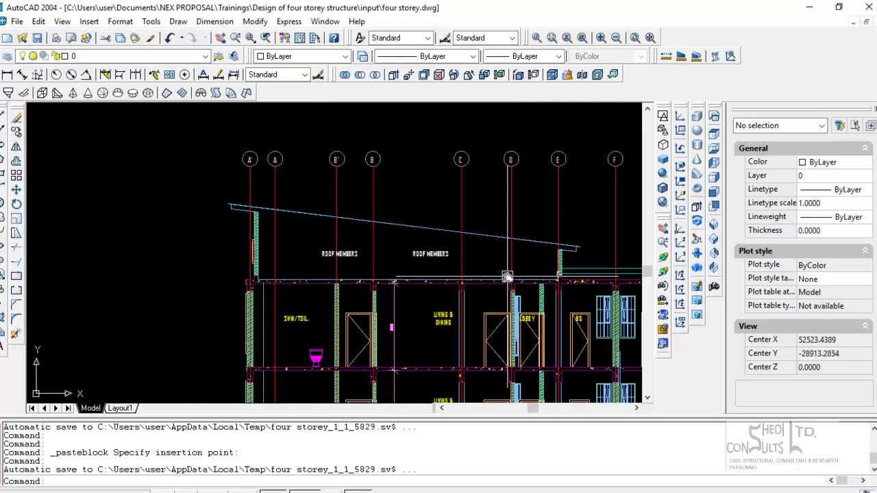
{"action": "scroll", "coordinate": [505, 265], "scroll_direction": "up", "scroll_amount": 3}
{"action": "scroll", "coordinate": [505, 264], "scroll_direction": "up", "scroll_amount": 3}
{"action": "middle_click_drag", "start_coordinate": [493, 339], "coordinate": [455, 210]}
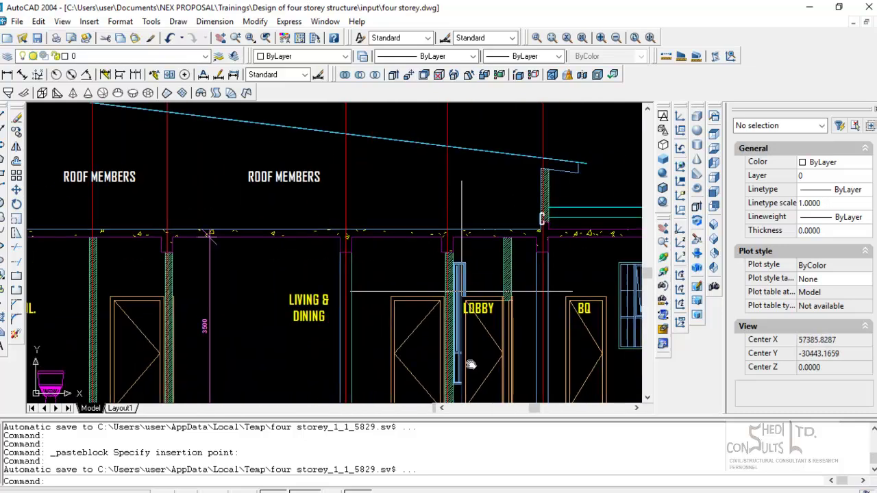
Switch back to STAAD.Pro and examine the beam finish load along the isolated roof beams
{"action": "mouse_move", "coordinate": [477, 491]}
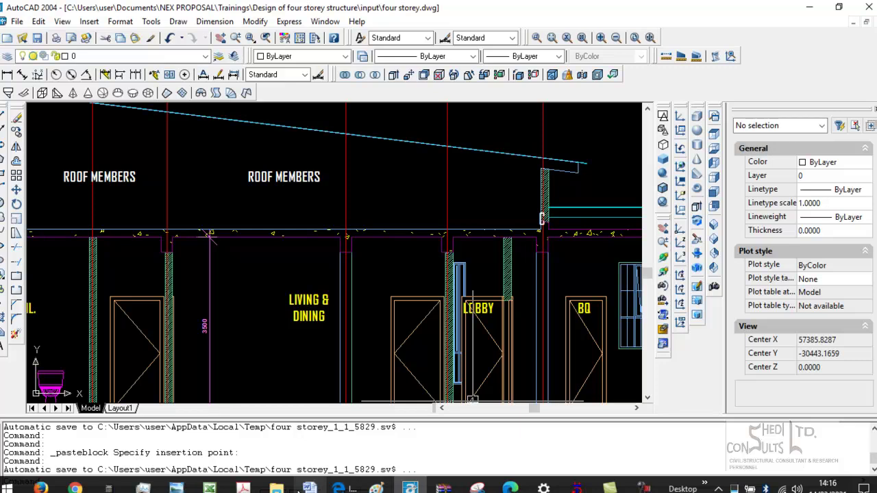
{"action": "left_click", "coordinate": [577, 486]}
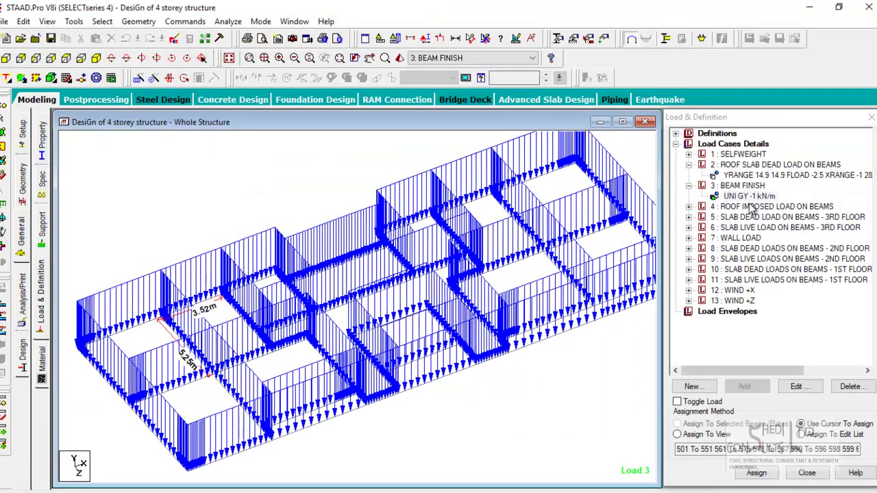
{"action": "scroll", "coordinate": [524, 318], "scroll_direction": "up", "scroll_amount": 1}
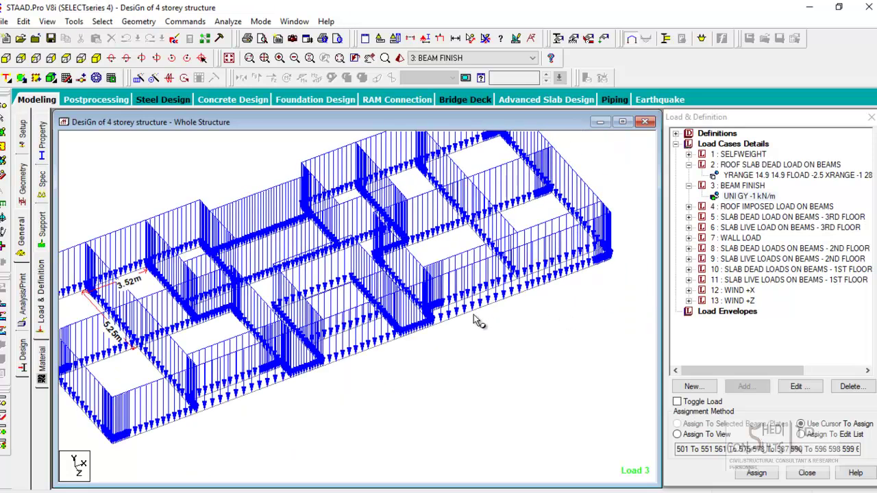